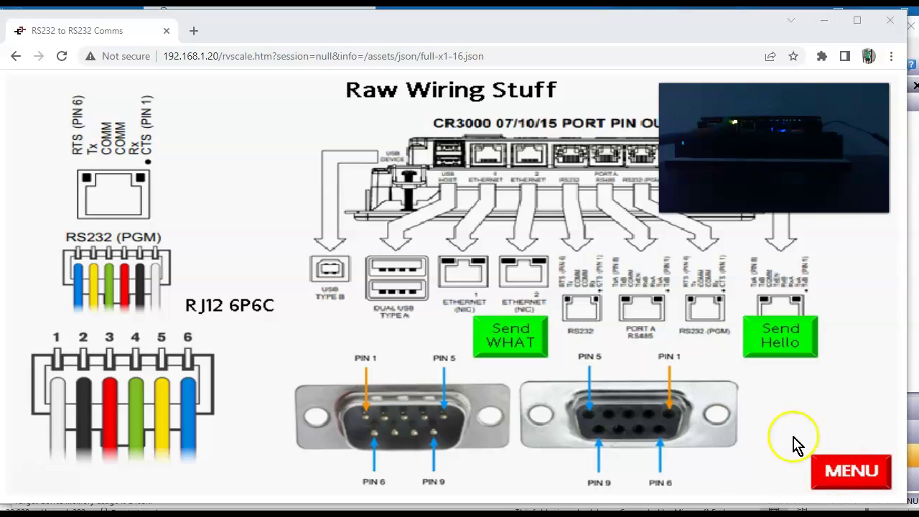
# Load the Hello What page (RS-232 to RS-232 Serial Comms) from the HMI menu
pyautogui.click(856, 474)
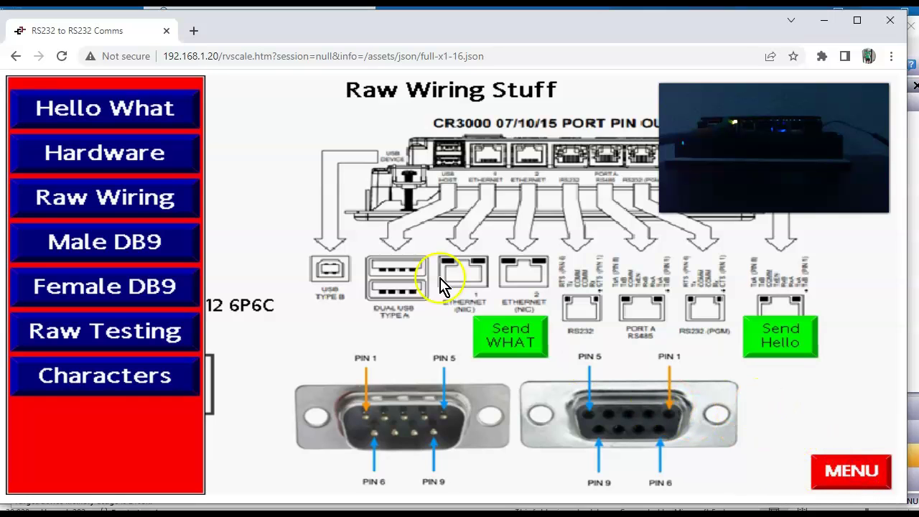
pyautogui.click(139, 115)
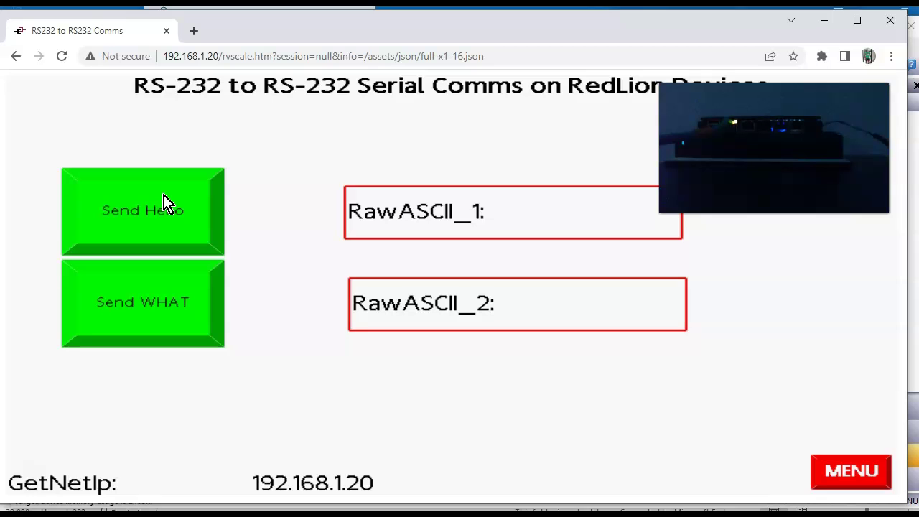
# Show the RS-232 Program Port settings and reconfirm Raw Serial Port as its driver
pyautogui.click(467, 493)
pyautogui.click(479, 462)
pyautogui.click(143, 199)
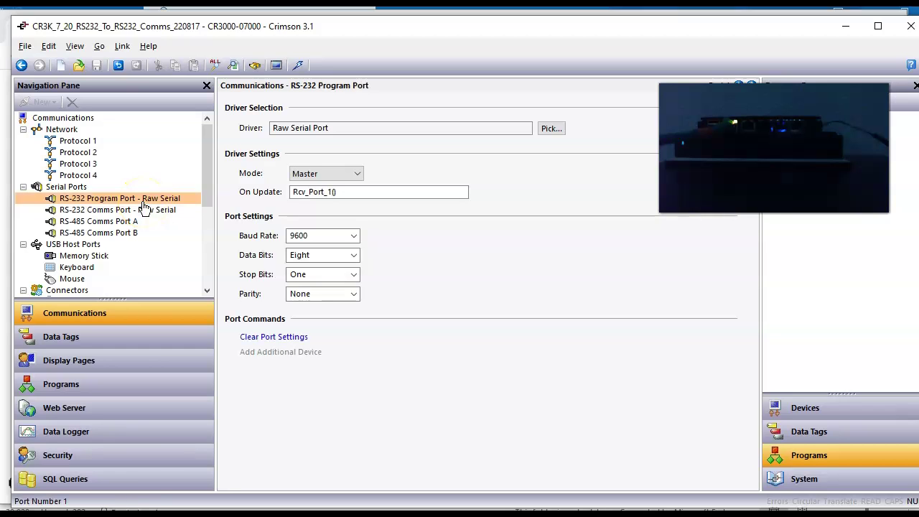
pyautogui.click(143, 201)
pyautogui.click(549, 128)
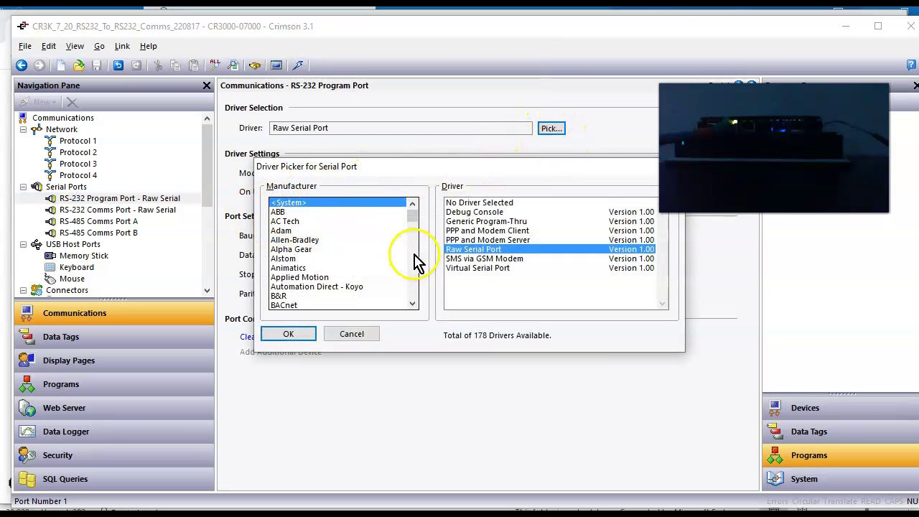
pyautogui.click(290, 337)
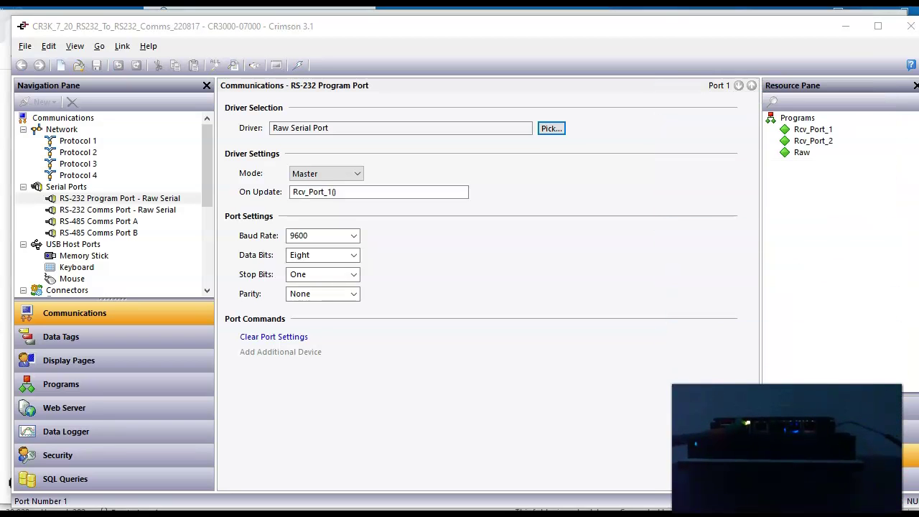
# Display the RS-232 Comms Port: Raw Serial Port, Slave mode, Rcv_Port_2() on update
pyautogui.click(485, 382)
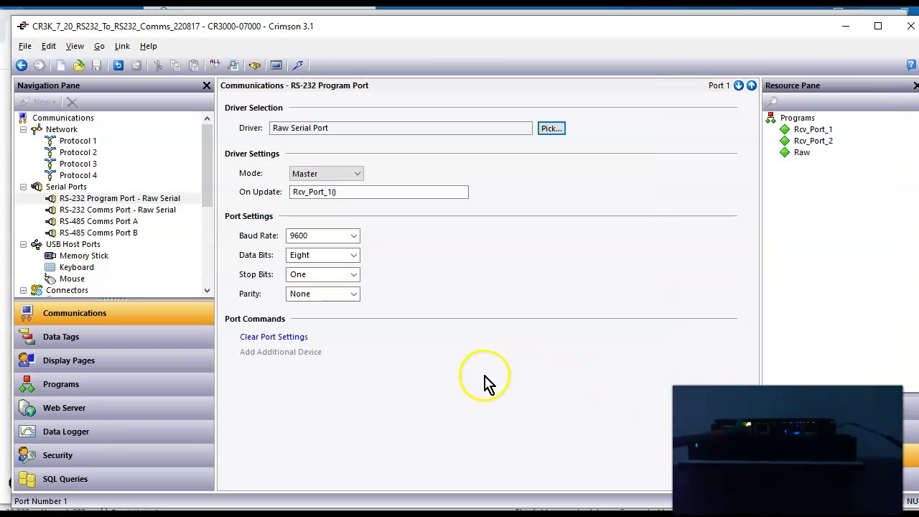
pyautogui.click(485, 383)
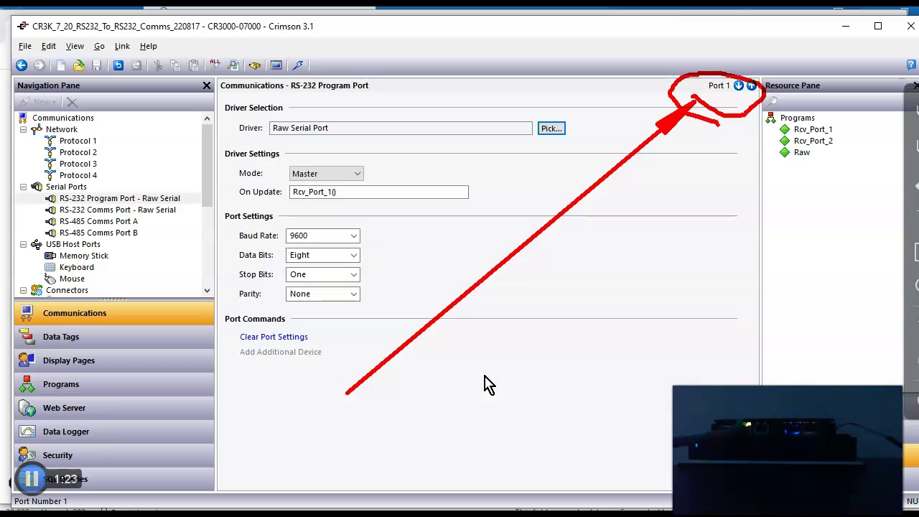
pyautogui.click(126, 211)
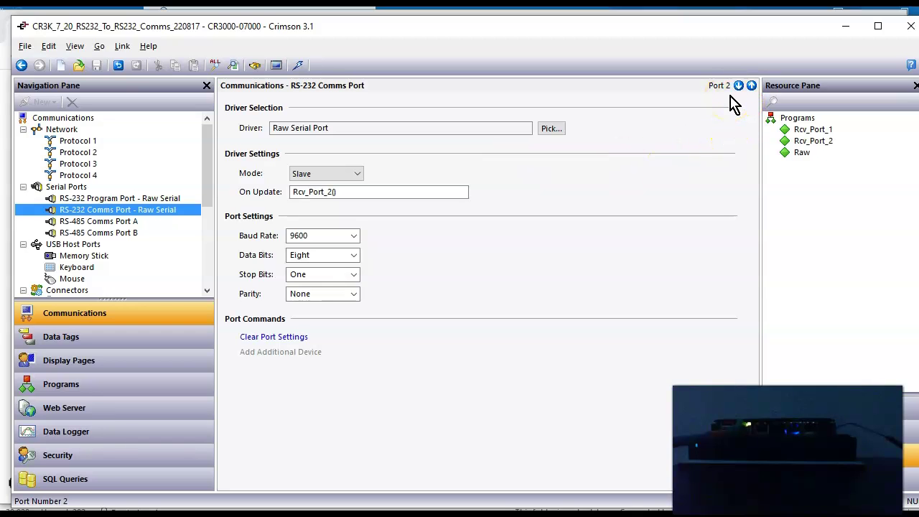
# Open the Hello_What page and open the Send Hello button's properties to its text settings
pyautogui.click(123, 362)
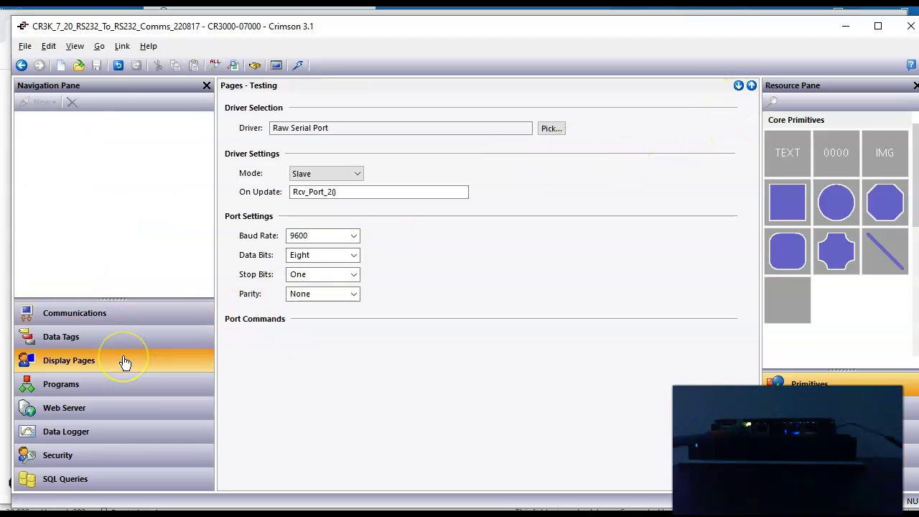
pyautogui.click(79, 134)
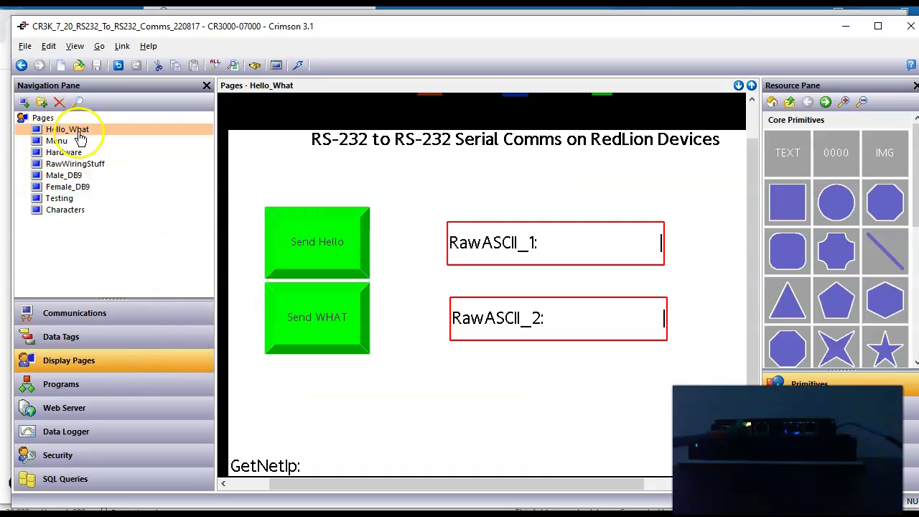
pyautogui.click(316, 290)
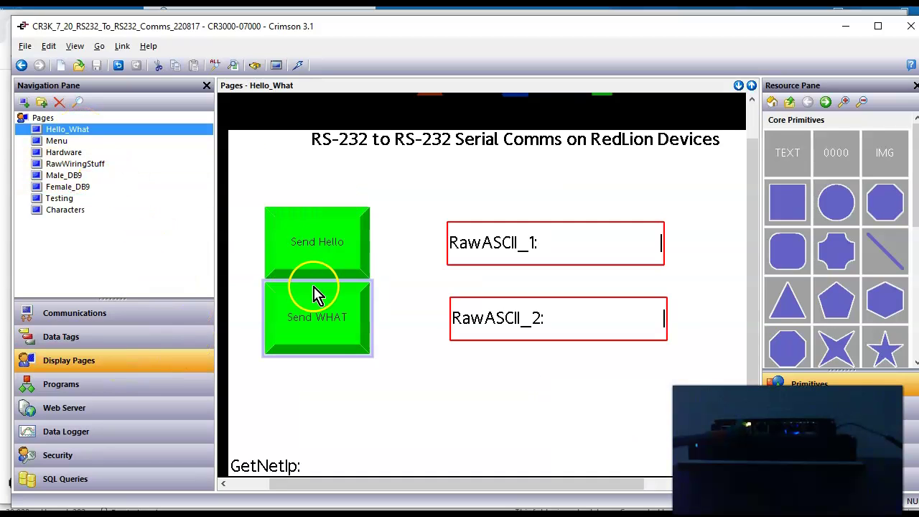
pyautogui.click(334, 247)
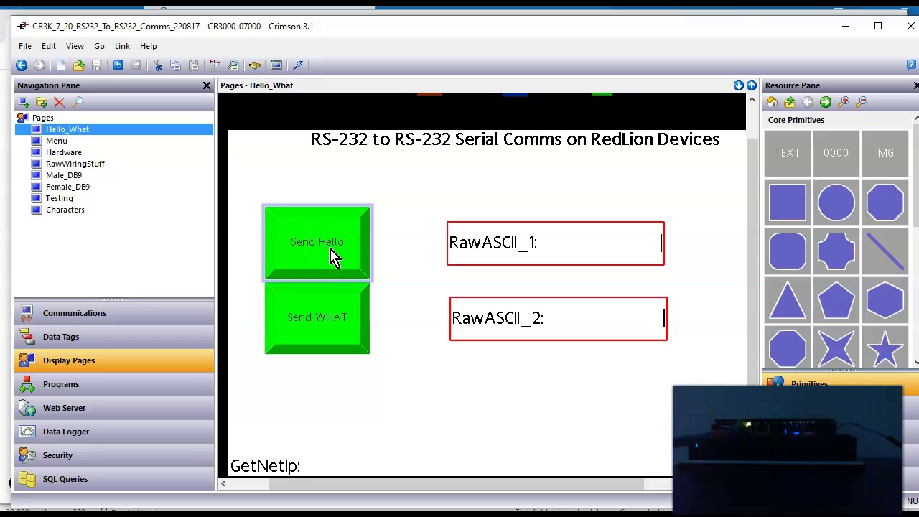
pyautogui.rightClick(335, 257)
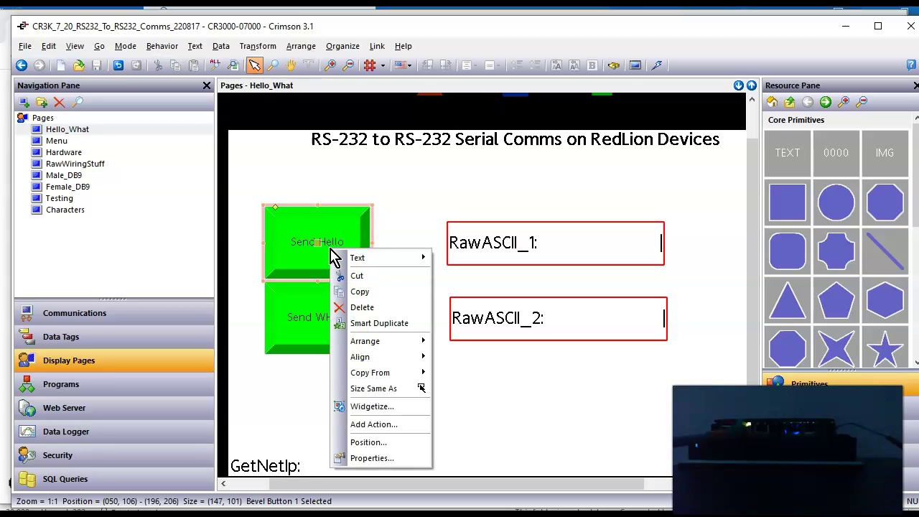
pyautogui.click(372, 462)
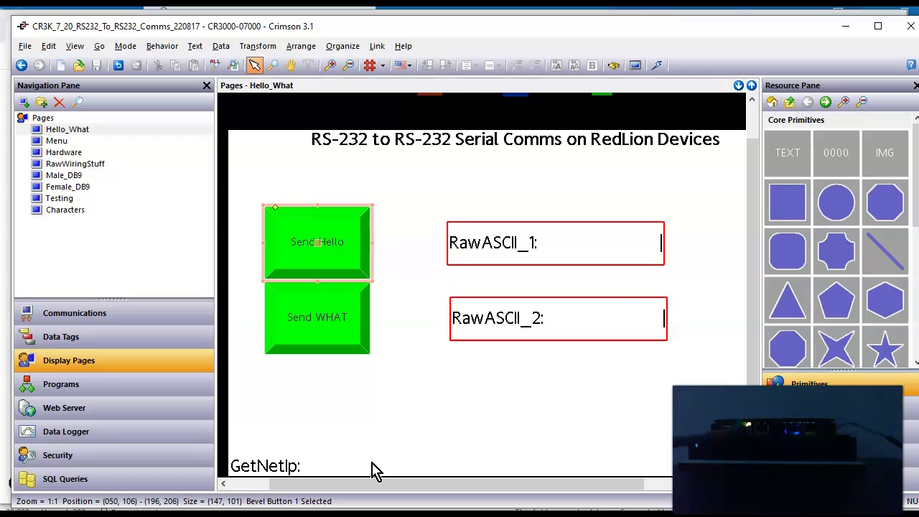
pyautogui.click(149, 149)
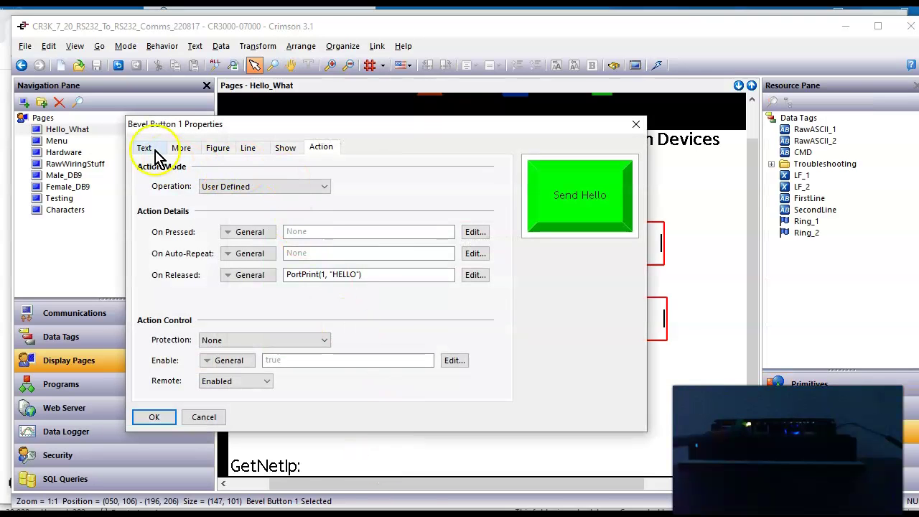
# Inspect the On Released action PortPrint(1, "HELLO") and browse to the Comms Port system functions
pyautogui.click(336, 157)
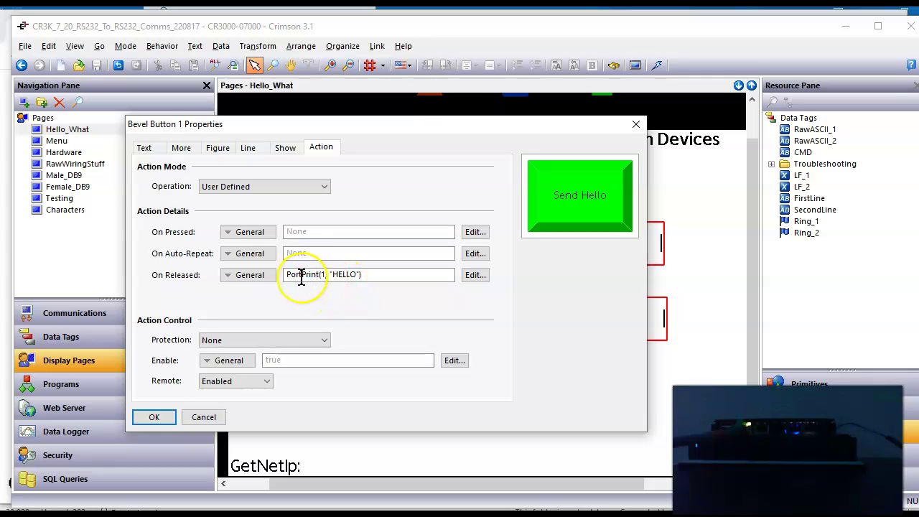
pyautogui.moveTo(761, 446); pyautogui.dragTo(577, 451)
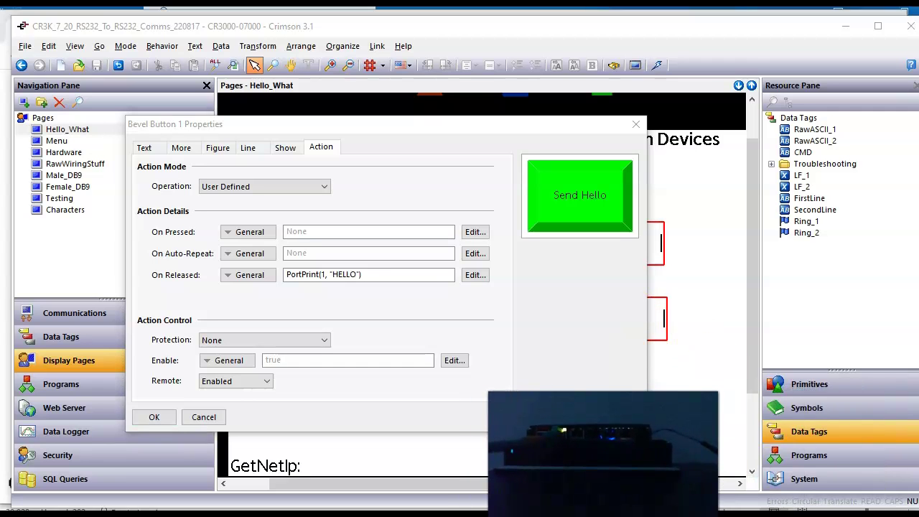
pyautogui.click(804, 480)
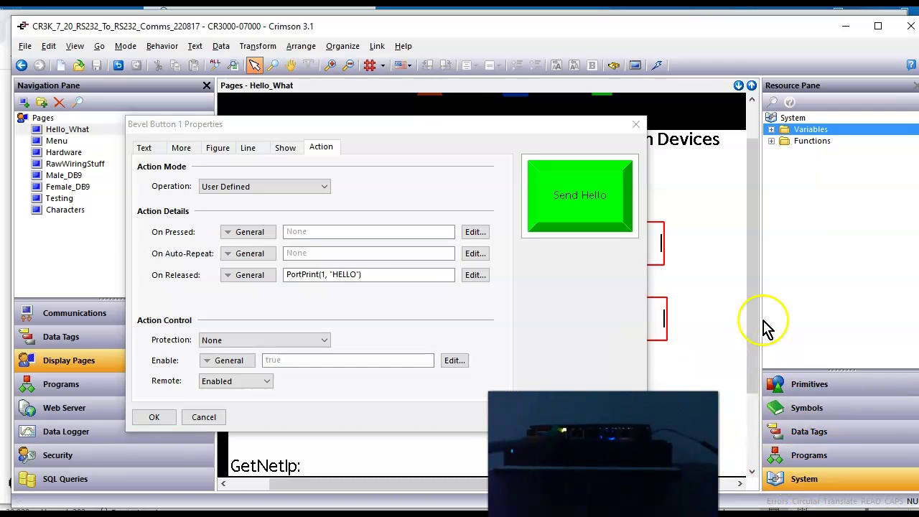
pyautogui.click(772, 141)
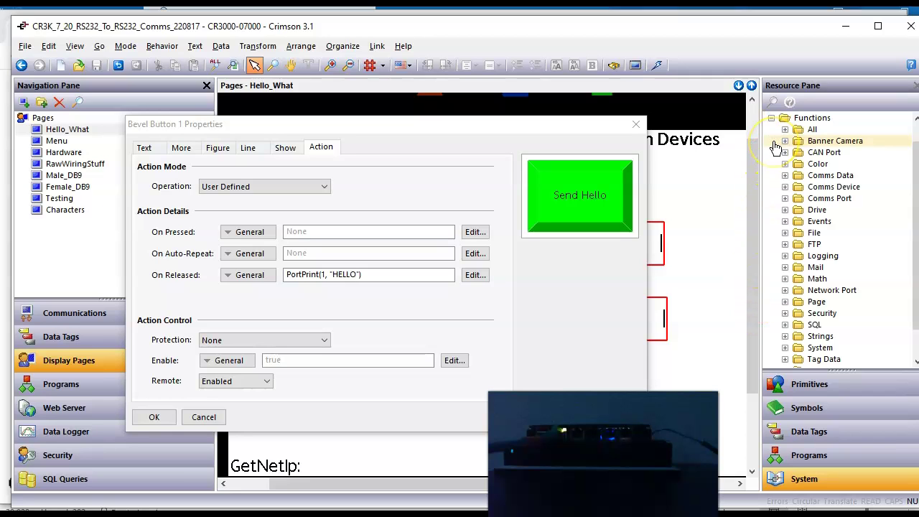
pyautogui.click(785, 199)
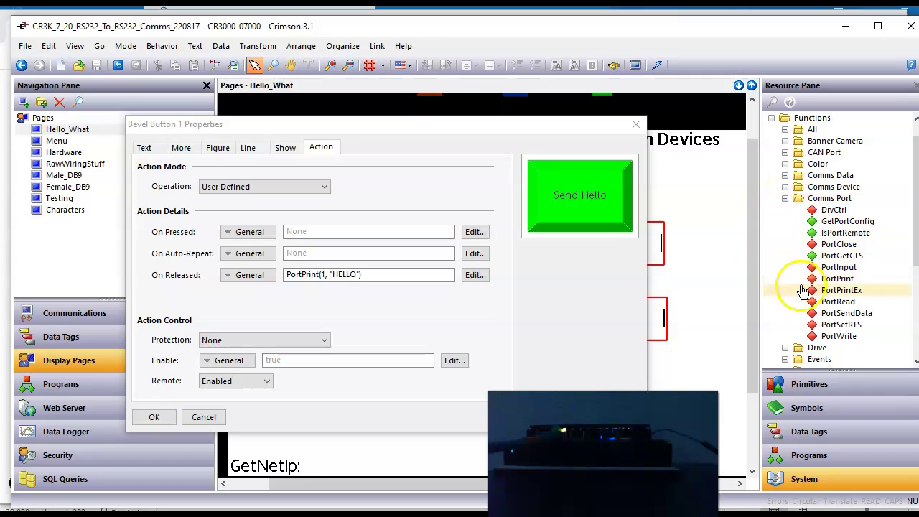
# Look up help for PortPrint, then cancel the properties dialog without changes
pyautogui.click(837, 279)
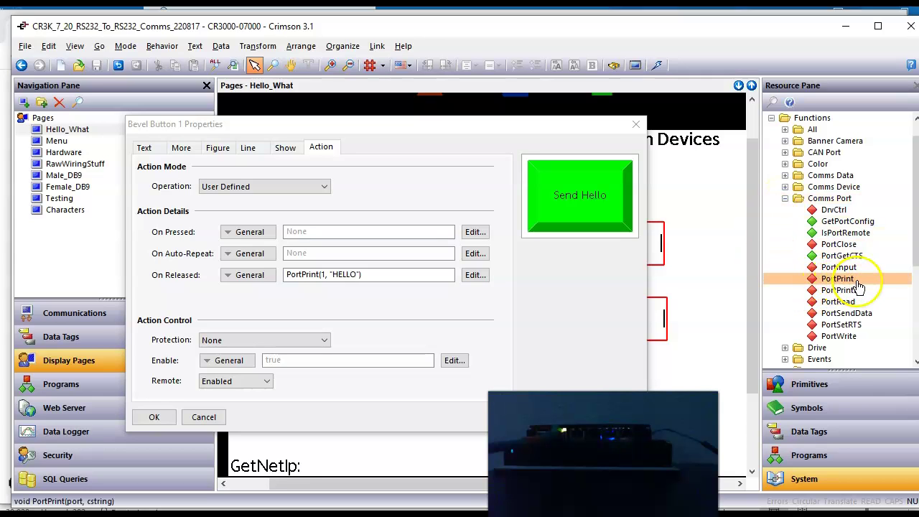
pyautogui.click(857, 280)
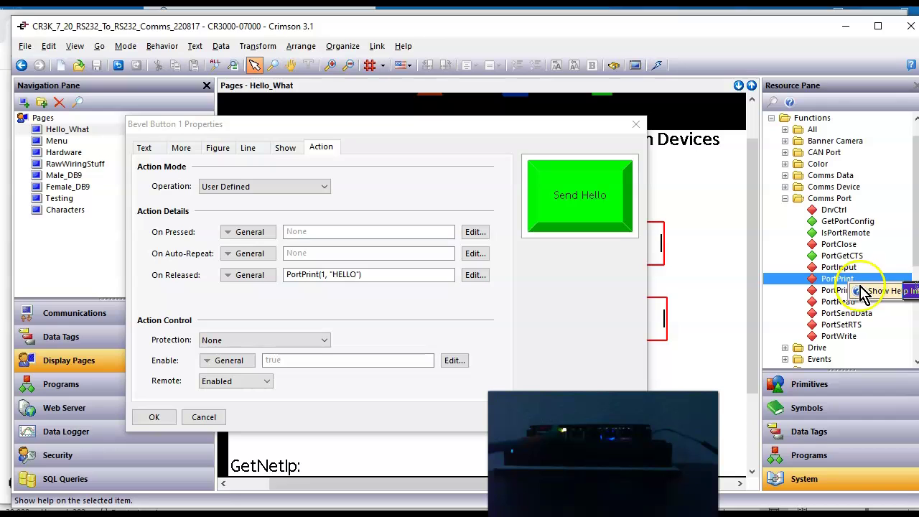
pyautogui.click(459, 314)
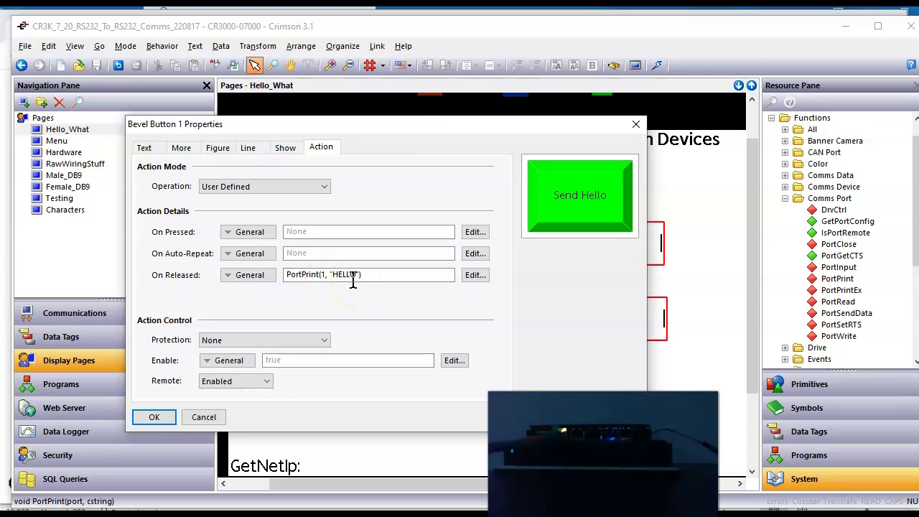
pyautogui.click(217, 418)
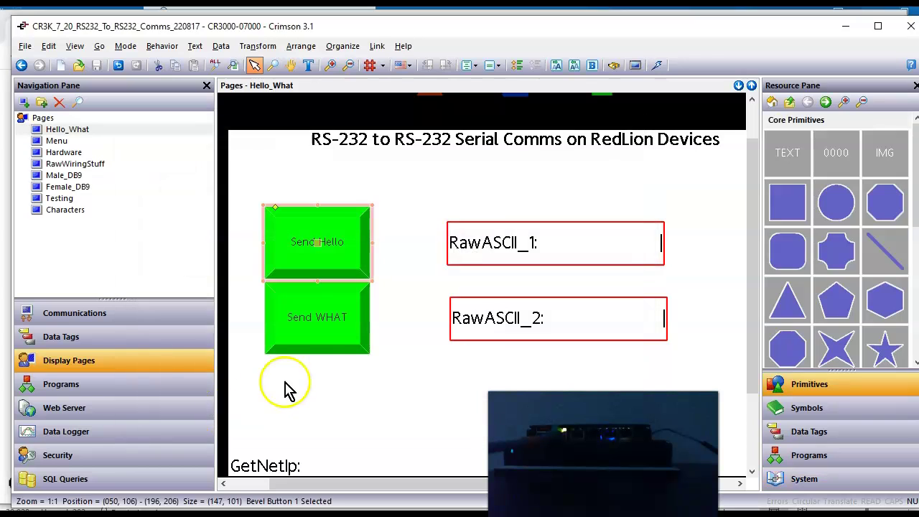
# Review the Send WHAT button's properties, then go to the RS-232 Comms Port communications settings
pyautogui.rightClick(330, 332)
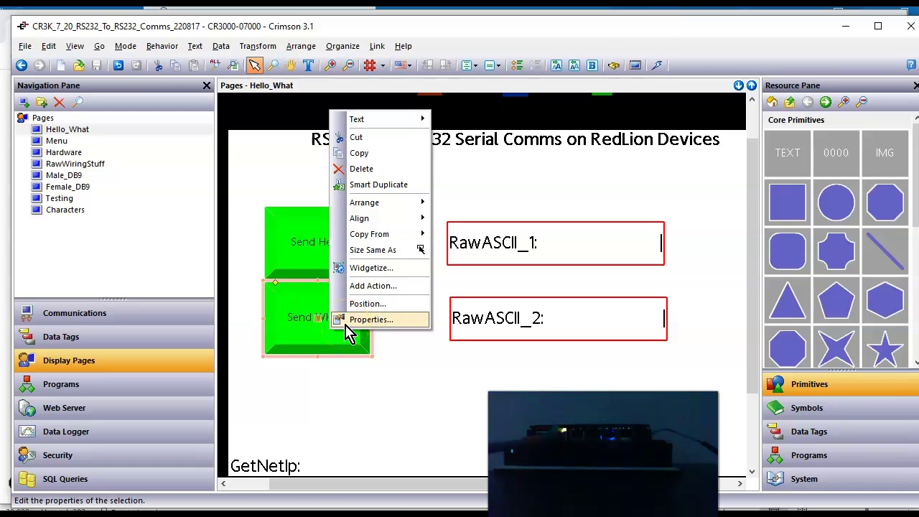
pyautogui.click(346, 324)
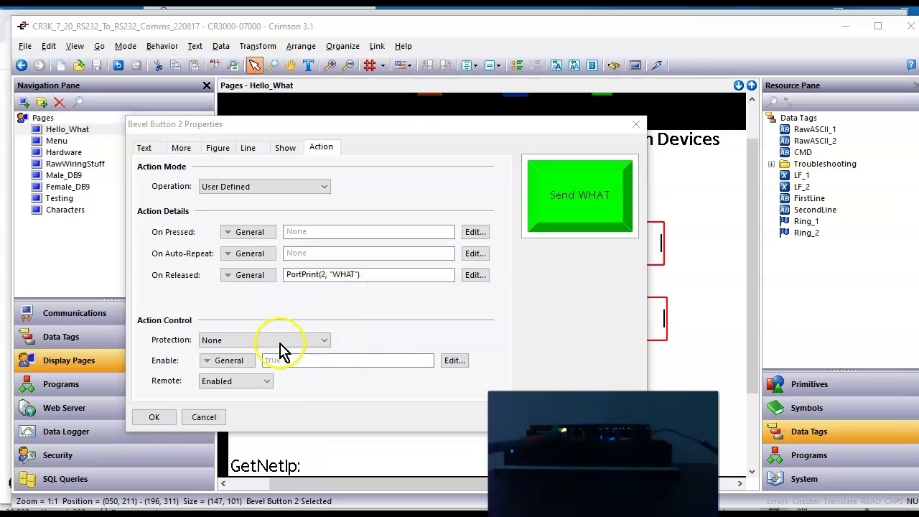
pyautogui.click(154, 418)
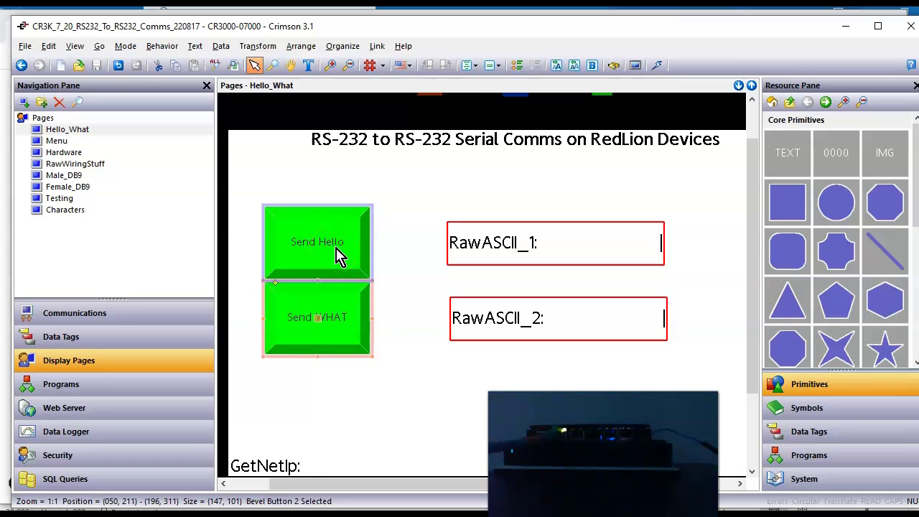
pyautogui.click(331, 285)
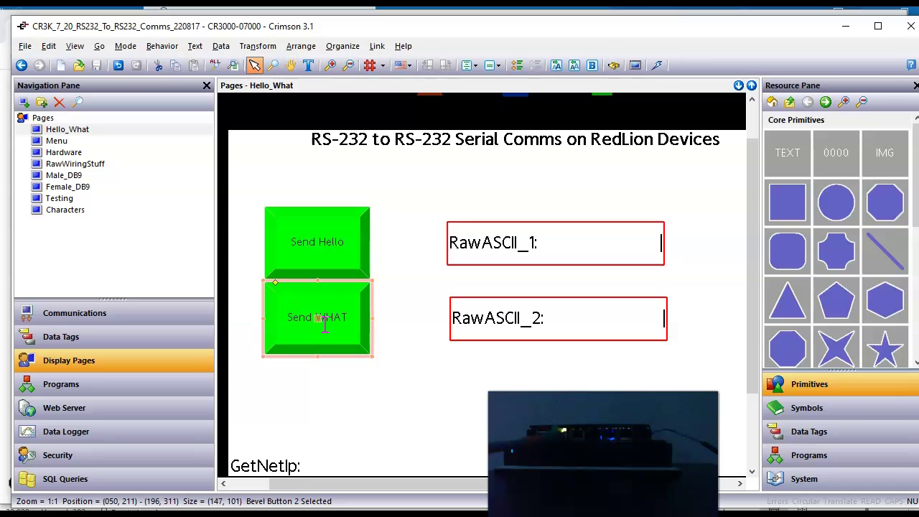
pyautogui.click(124, 321)
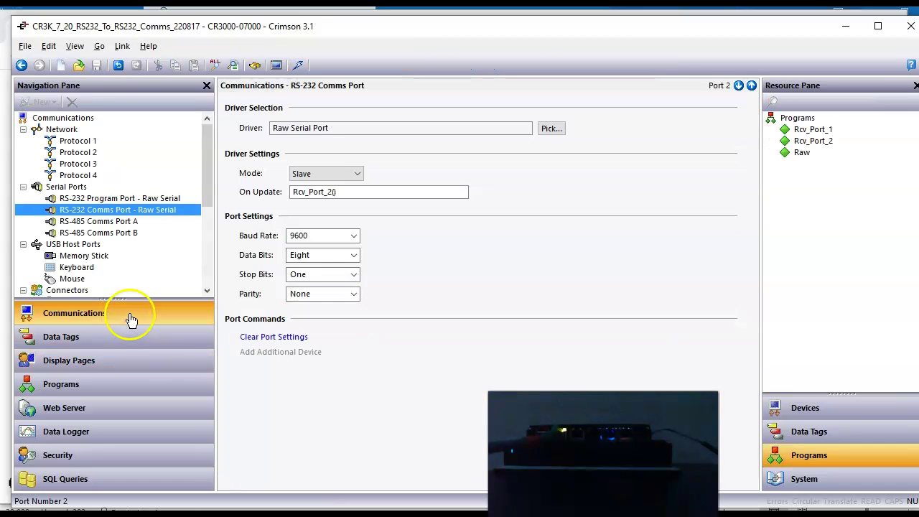
pyautogui.click(163, 208)
pyautogui.click(162, 201)
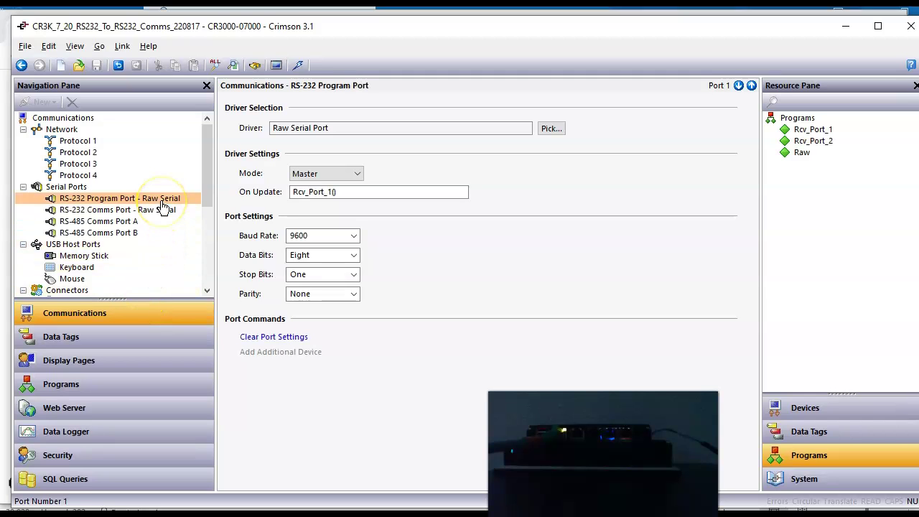
pyautogui.click(163, 209)
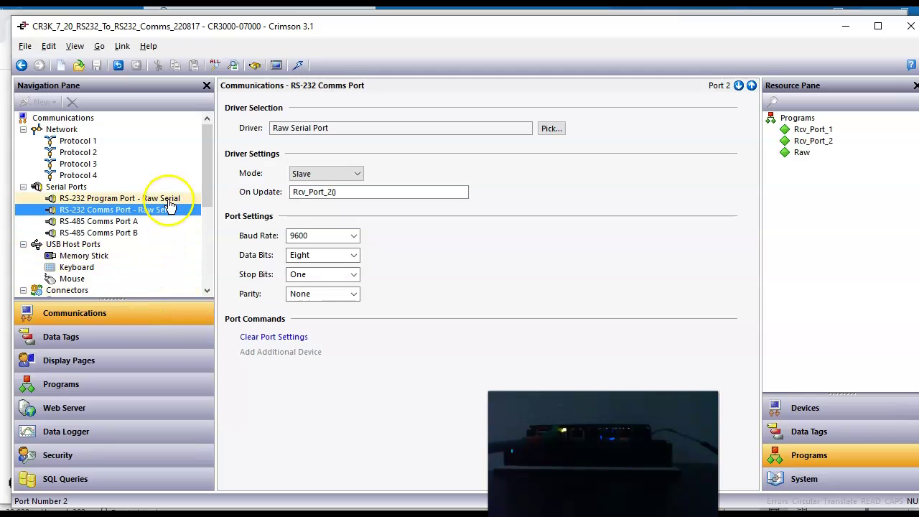
pyautogui.click(168, 201)
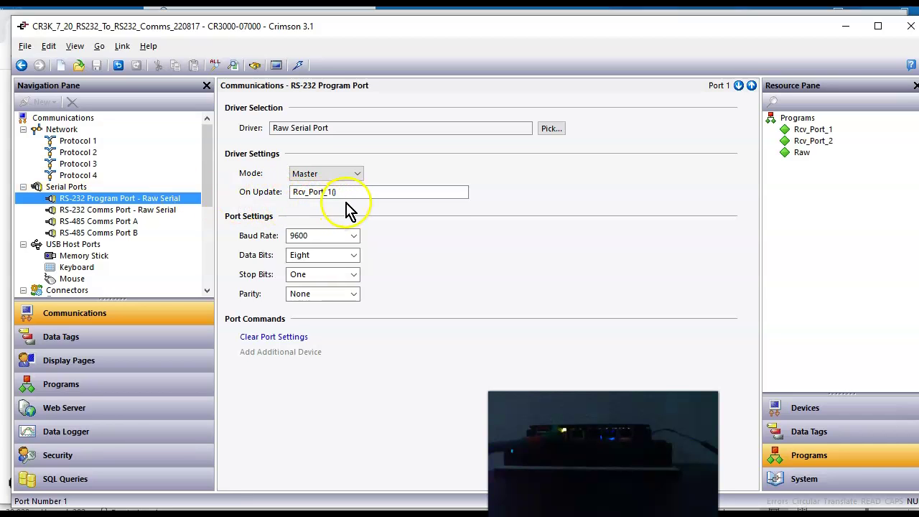
pyautogui.click(191, 210)
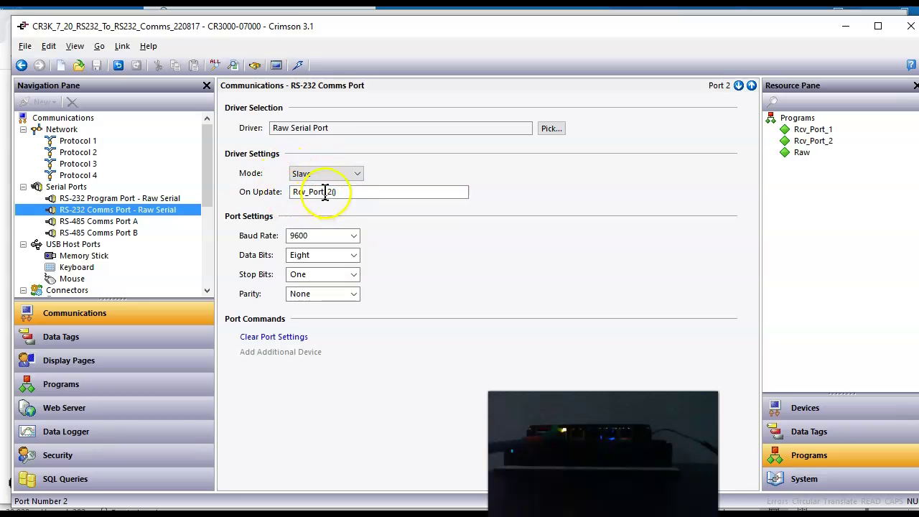
pyautogui.click(794, 455)
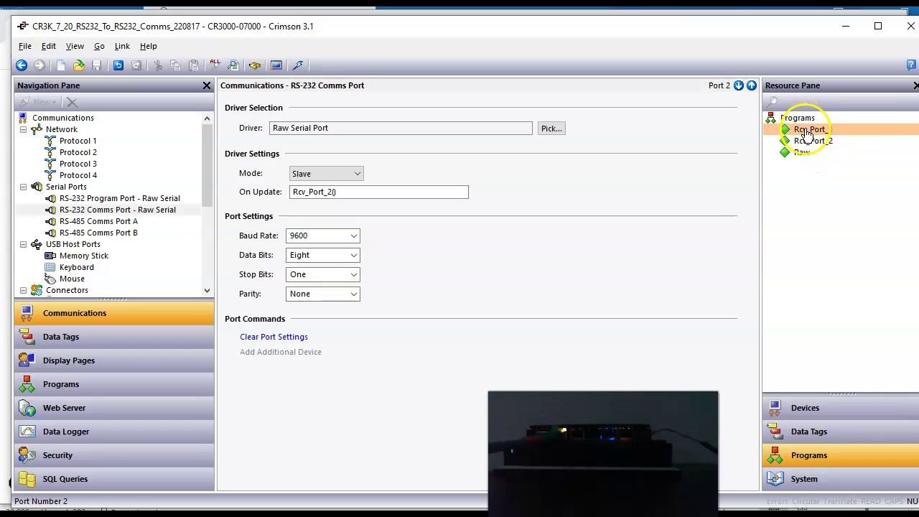
pyautogui.moveTo(811, 131); pyautogui.dragTo(406, 195)
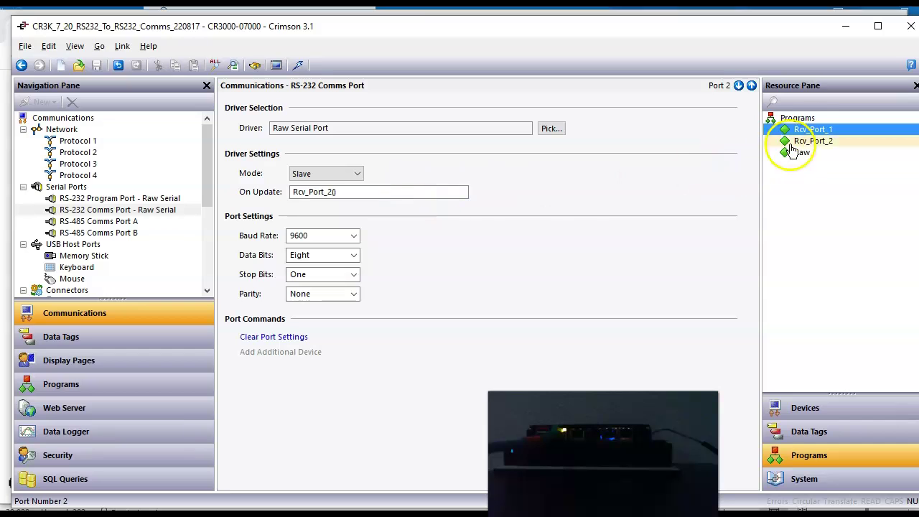
pyautogui.moveTo(810, 130); pyautogui.dragTo(347, 188)
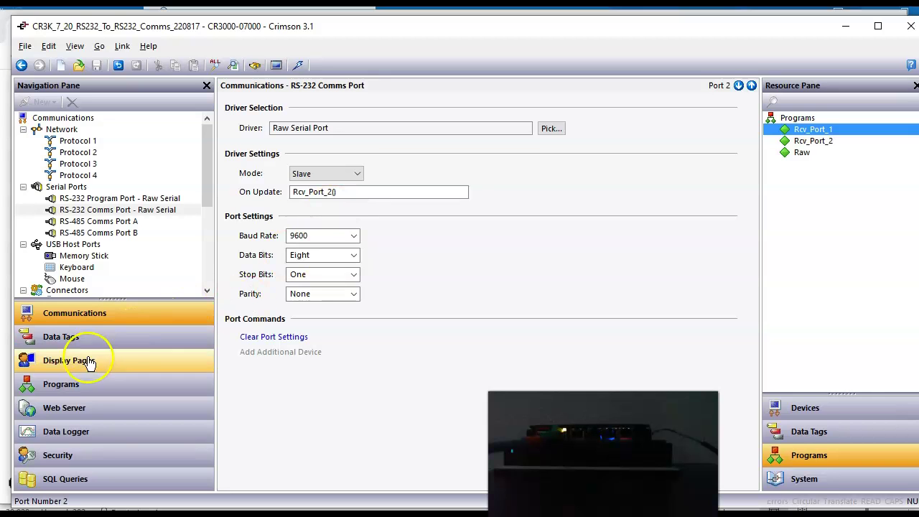
# Open Rcv_Port_1's code showing RawASCII_1 = PortInput(1, 0, 0, 0, 4)
pyautogui.click(88, 388)
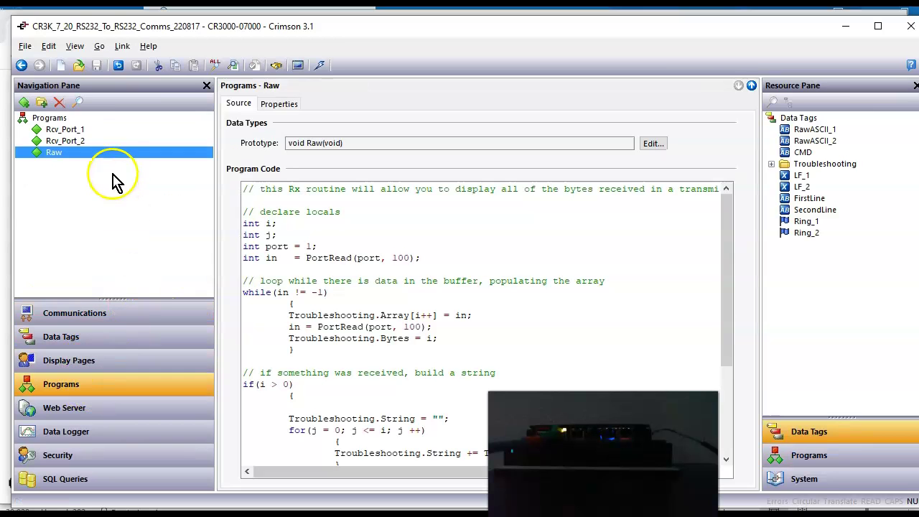
pyautogui.click(65, 129)
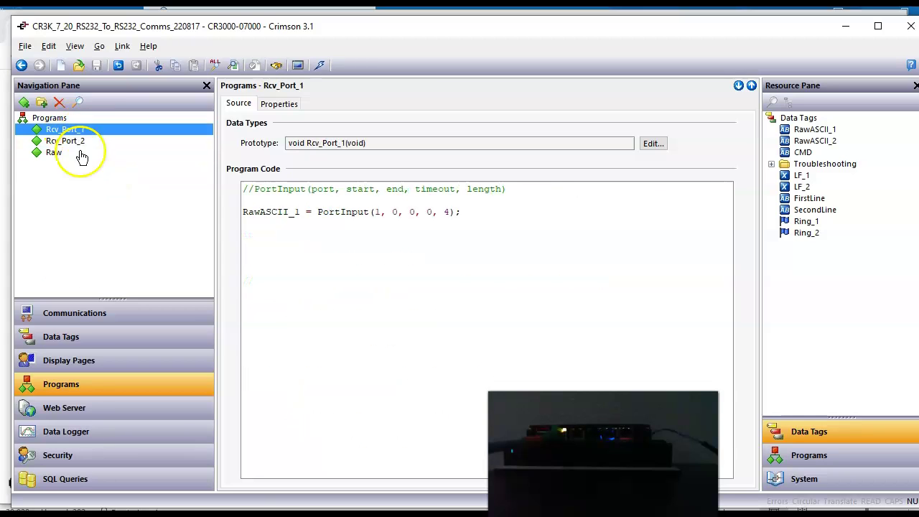
pyautogui.click(79, 388)
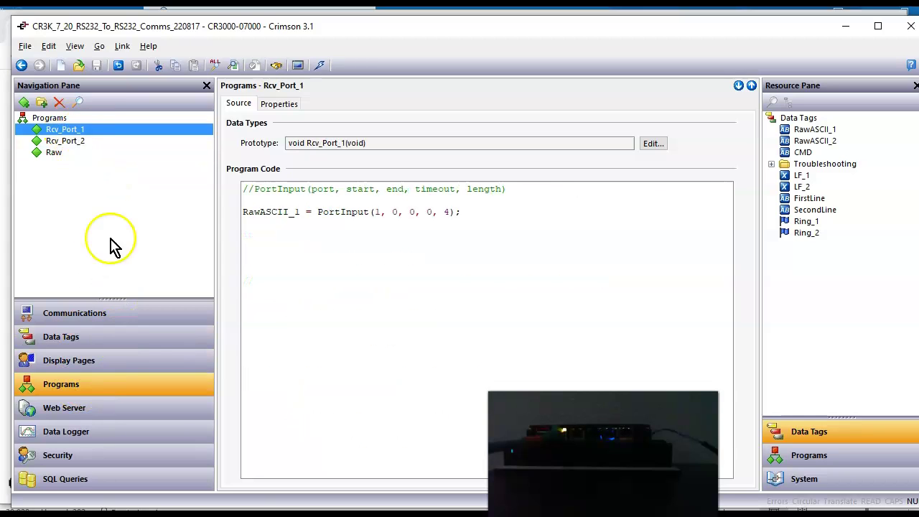
pyautogui.click(91, 129)
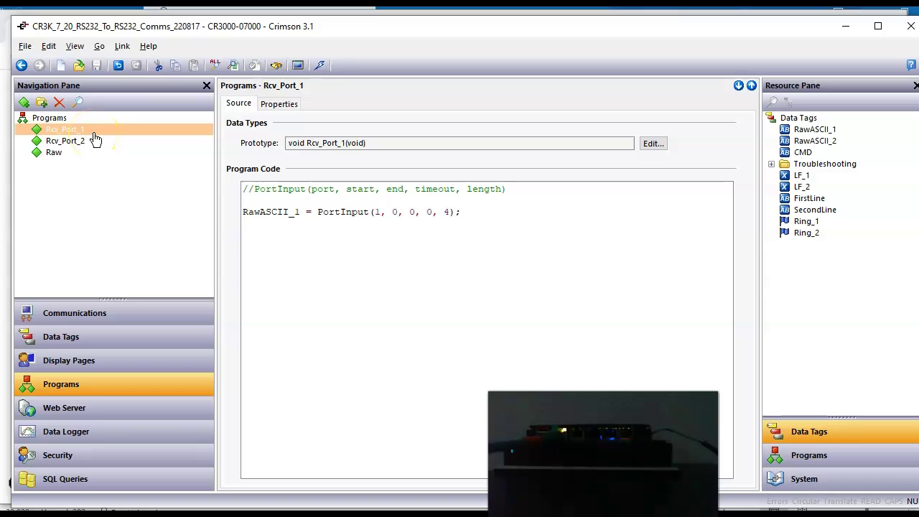
pyautogui.click(384, 353)
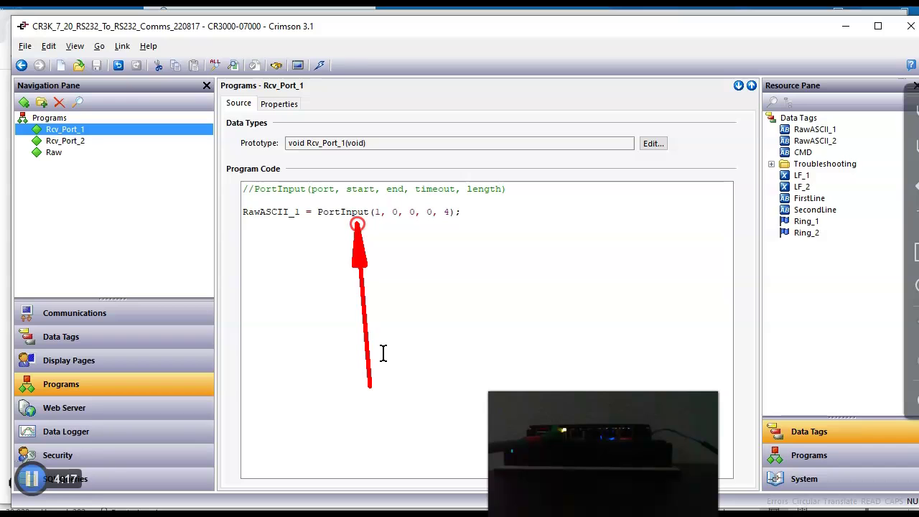
# Bring up the PortInput function from the System Comms Port functions list
pyautogui.click(747, 474)
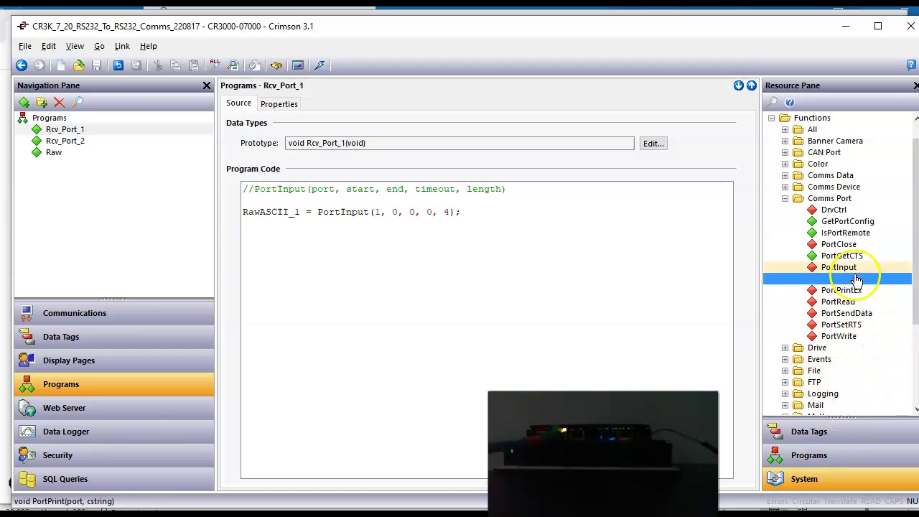
pyautogui.click(852, 269)
pyautogui.moveTo(855, 275)
pyautogui.mouseDown()
pyautogui.moveTo(852, 308)
pyautogui.moveTo(841, 298)
pyautogui.moveTo(846, 273)
pyautogui.mouseUp()
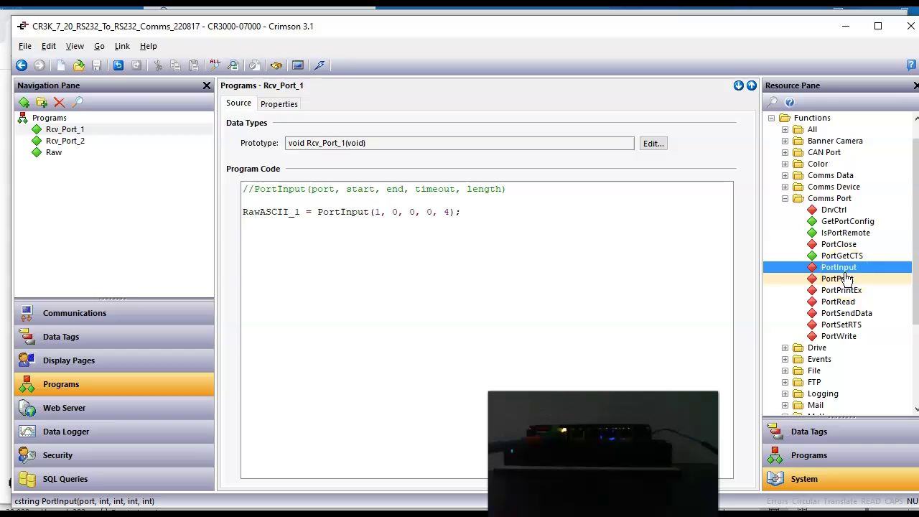
# Walk through PortInput's port, start, end, timeout and length 4 arguments in Rcv_Port_1
pyautogui.click(337, 198)
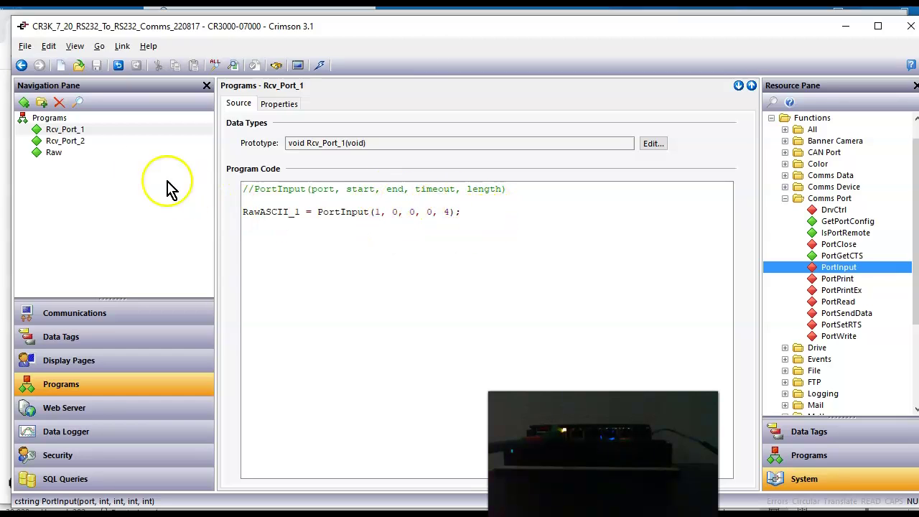
pyautogui.click(112, 130)
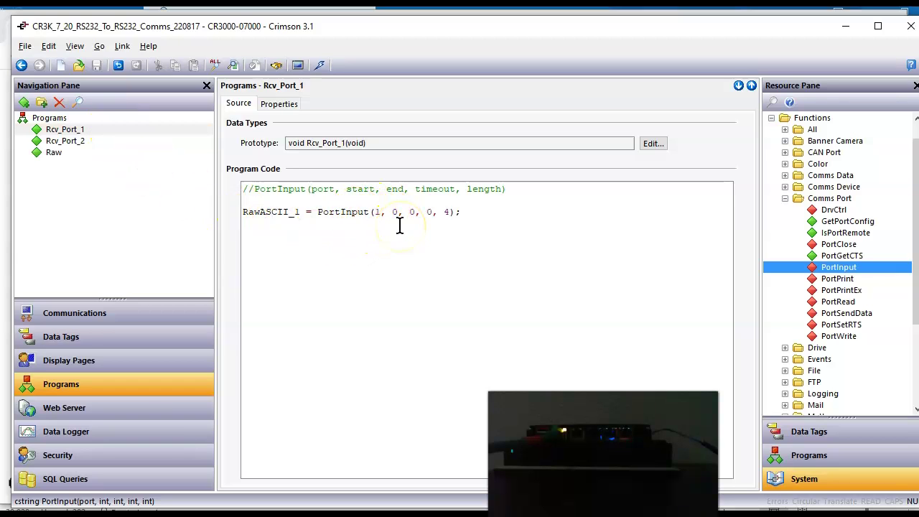
pyautogui.click(423, 225)
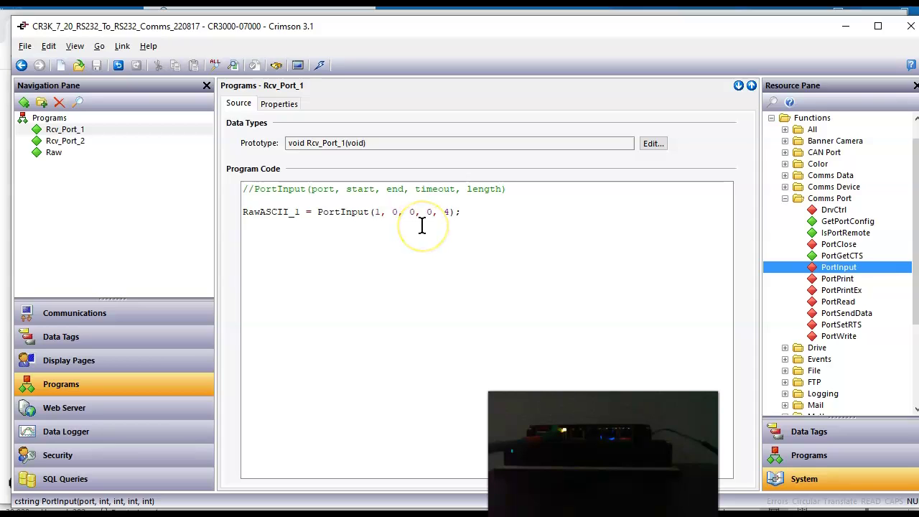
pyautogui.click(449, 225)
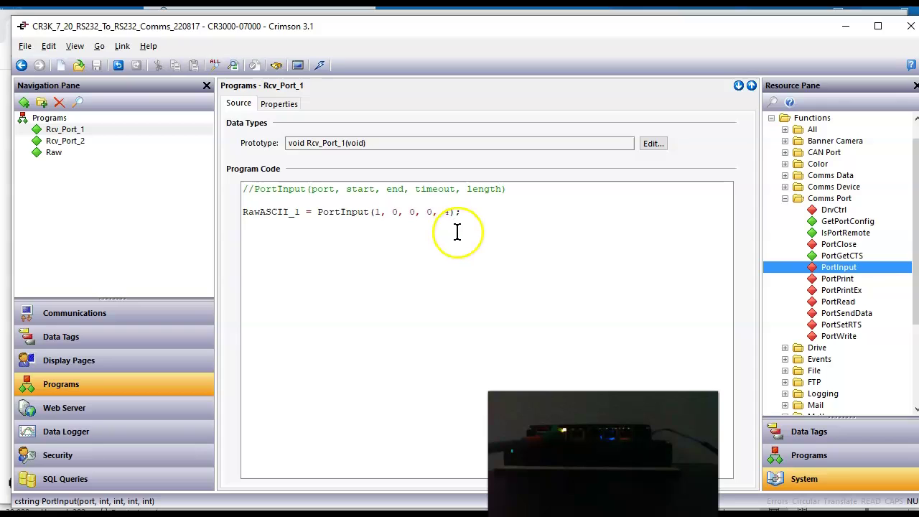
pyautogui.click(483, 225)
pyautogui.click(451, 219)
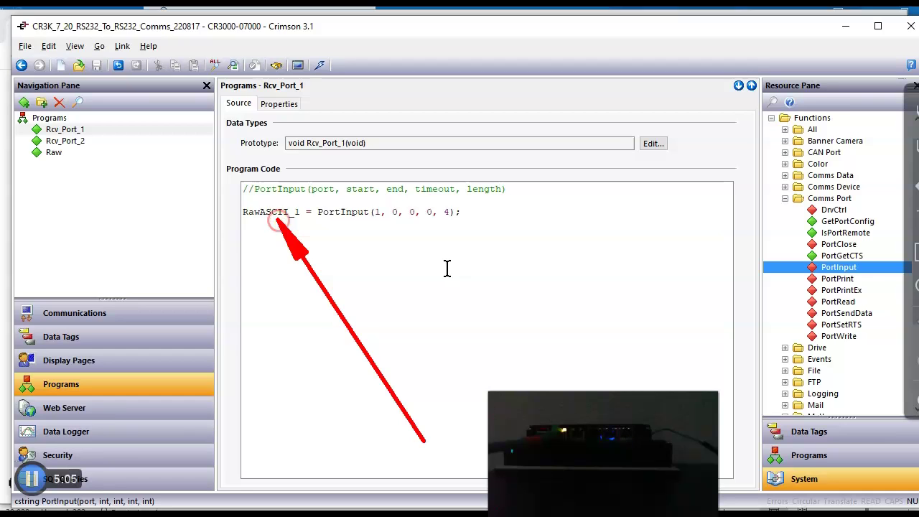
pyautogui.press('Escape')
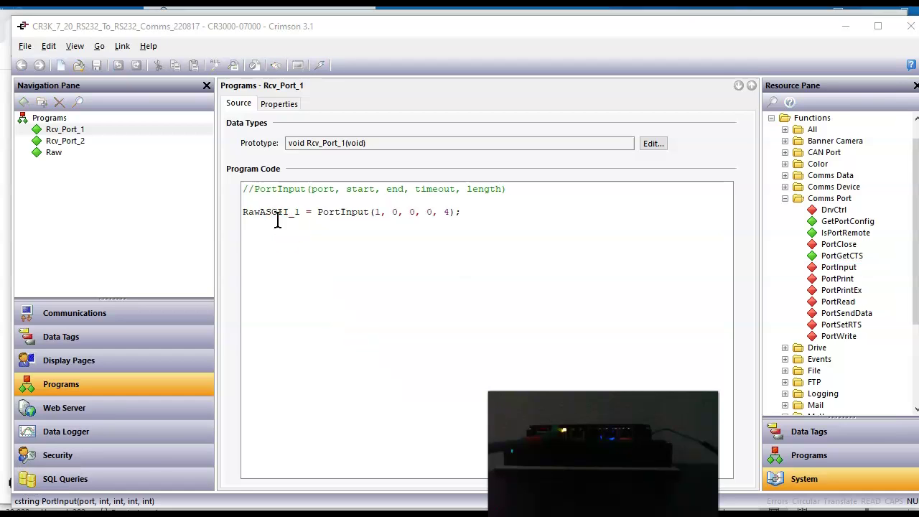
# Show Rcv_Port_2's code reading RawASCII_2 = PortInput(2, 0, 0, 0, 5)
pyautogui.click(64, 143)
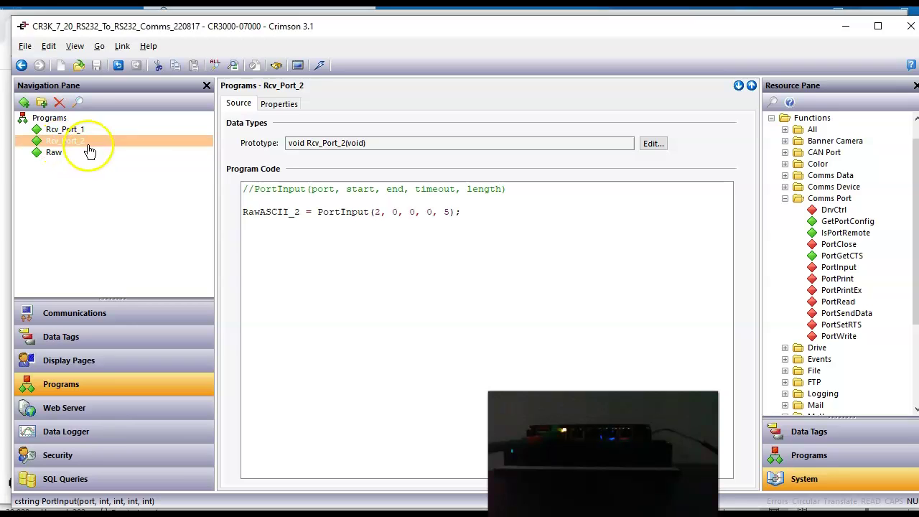
pyautogui.click(382, 227)
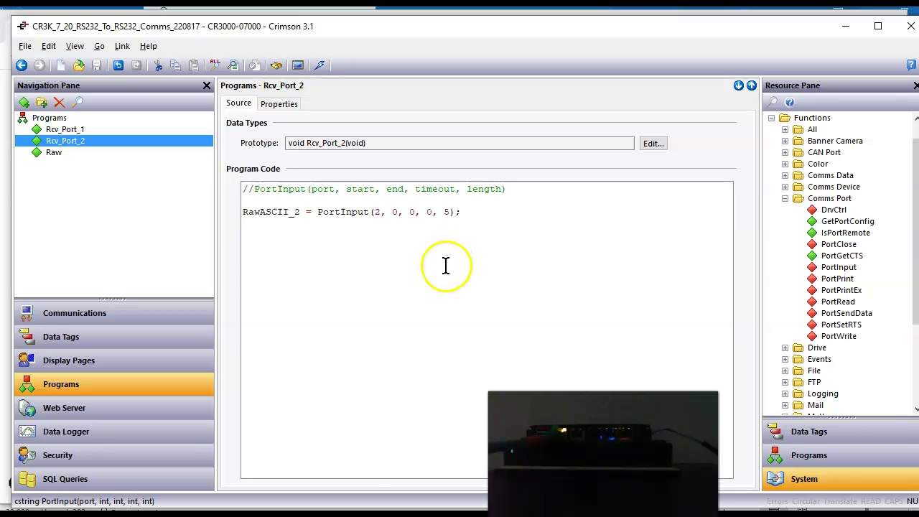
# Open the Raw Wiring Stuff page with CR3000 port pinouts in the web HMI
pyautogui.hotkey('alt', 'Tab')
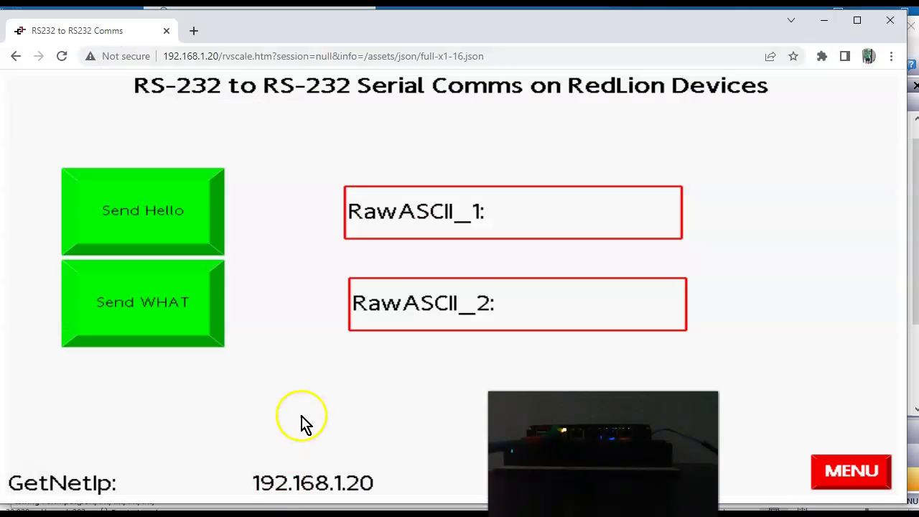
pyautogui.click(846, 474)
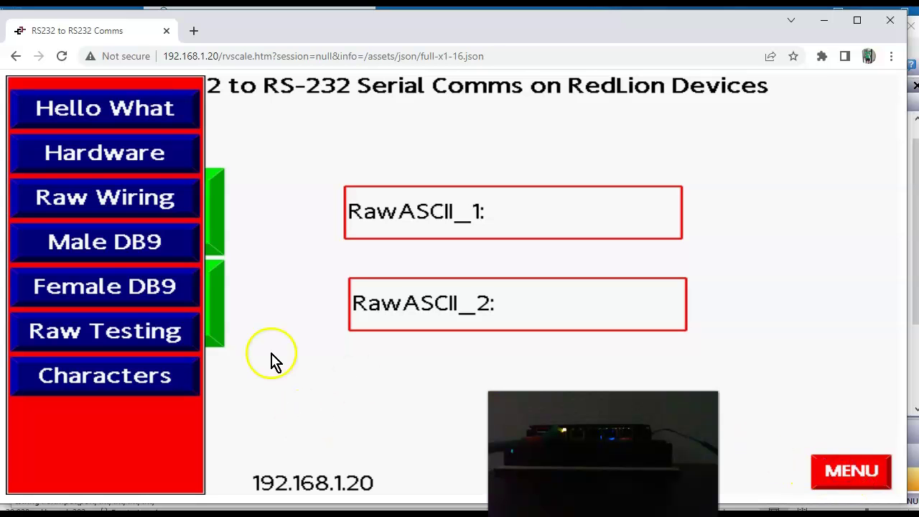
pyautogui.click(123, 204)
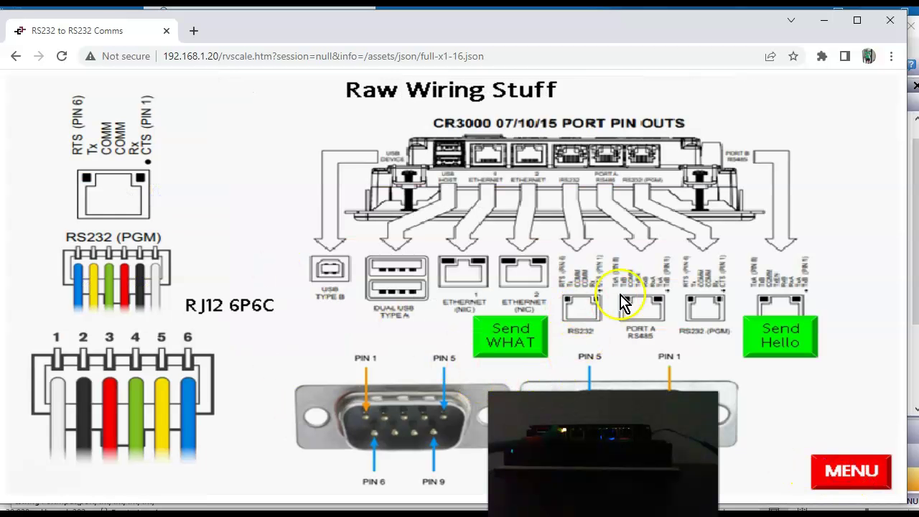
pyautogui.hotkey('alt', 'Tab')
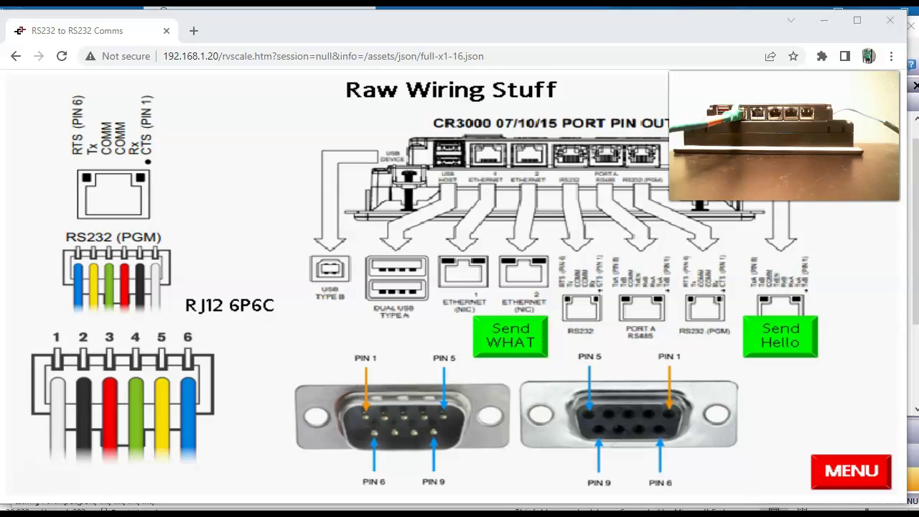
pyautogui.click(517, 339)
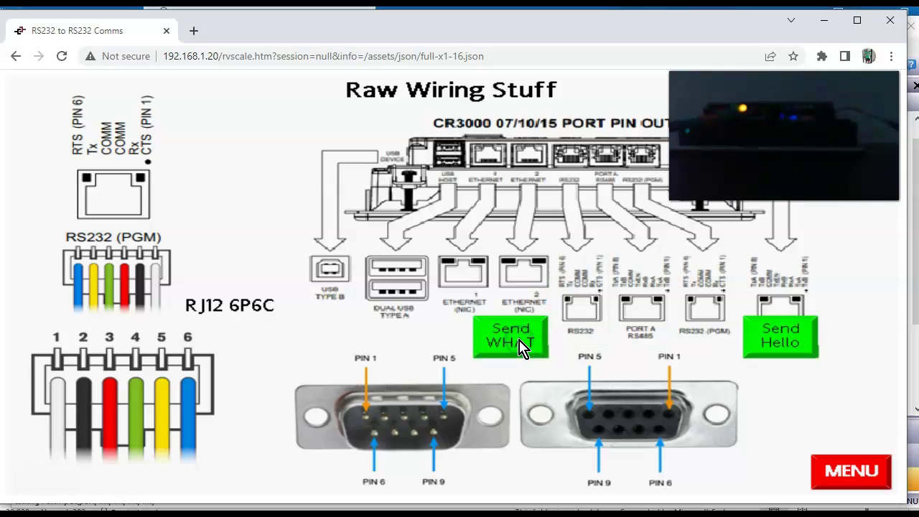
pyautogui.click(520, 342)
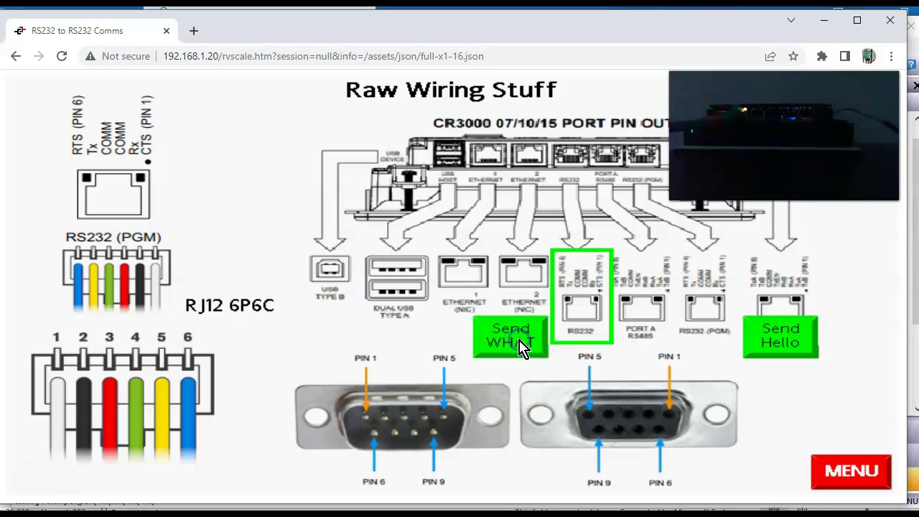
pyautogui.click(520, 343)
pyautogui.click(560, 338)
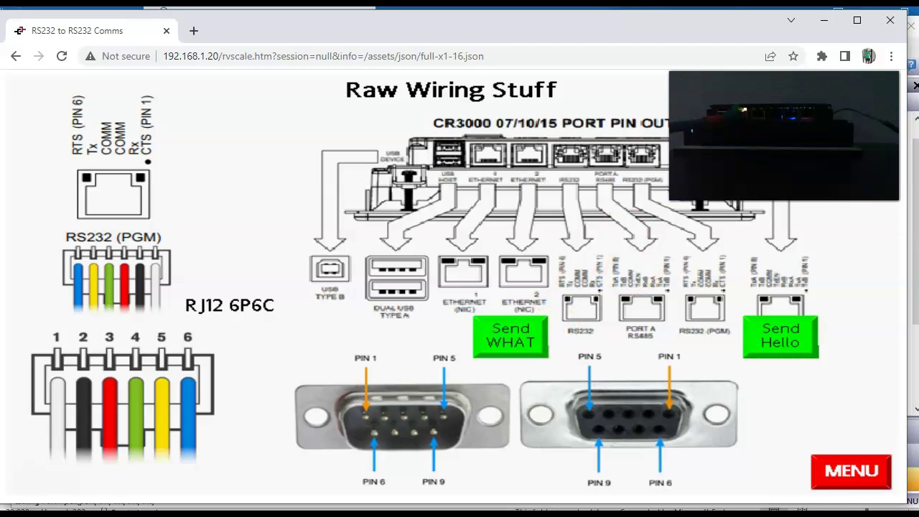
pyautogui.click(512, 338)
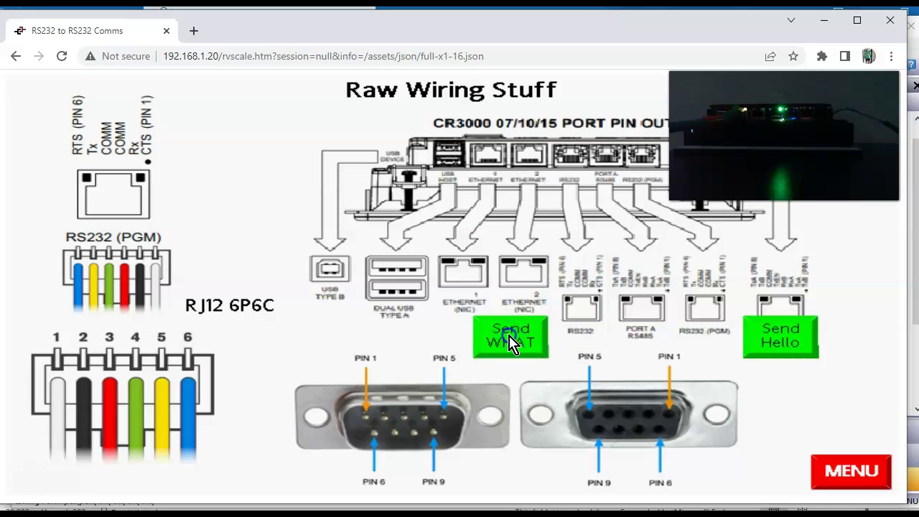
pyautogui.click(781, 343)
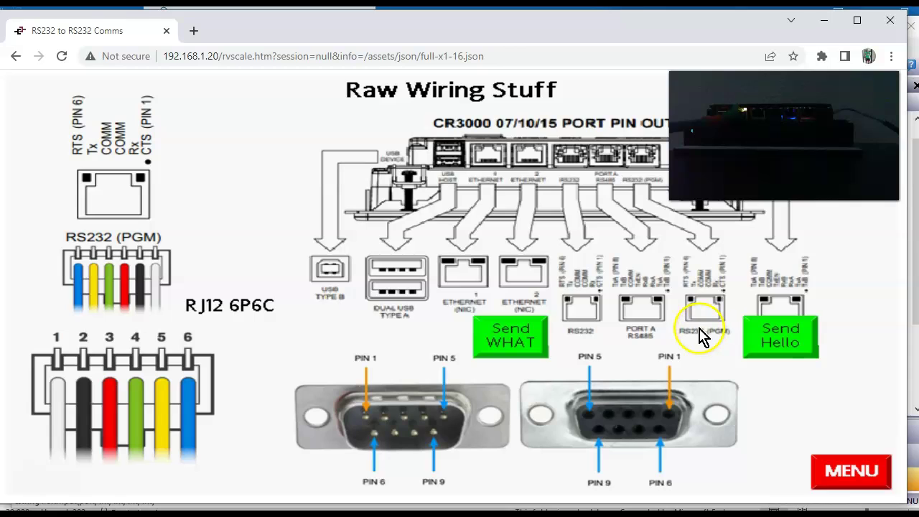
pyautogui.click(796, 350)
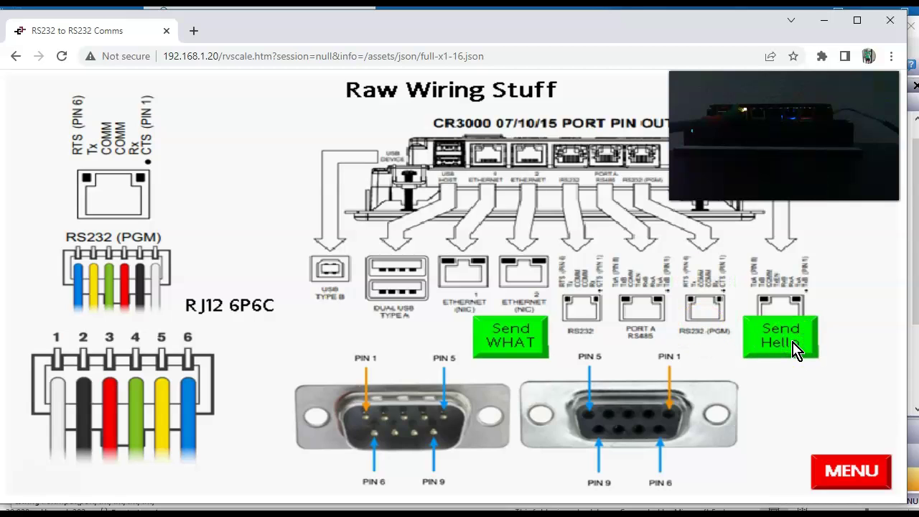
pyautogui.click(796, 350)
pyautogui.click(796, 350)
pyautogui.click(784, 352)
pyautogui.click(508, 338)
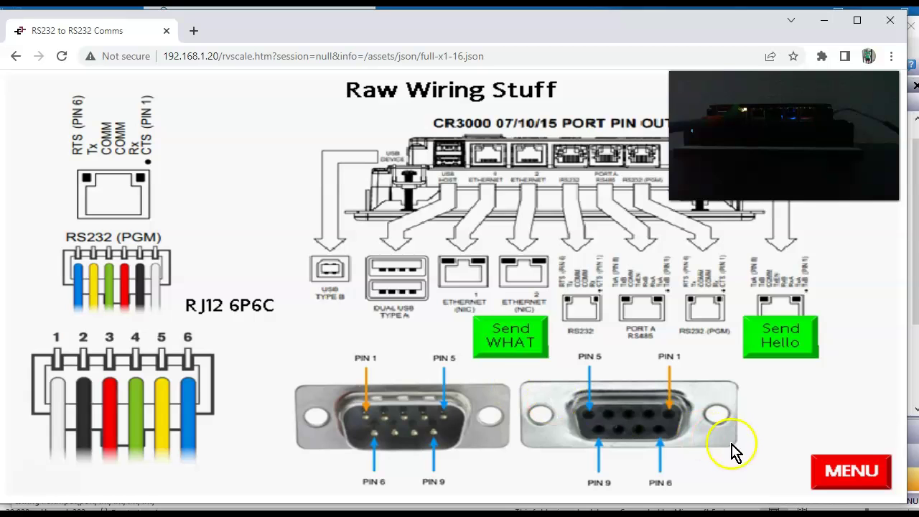
pyautogui.click(849, 474)
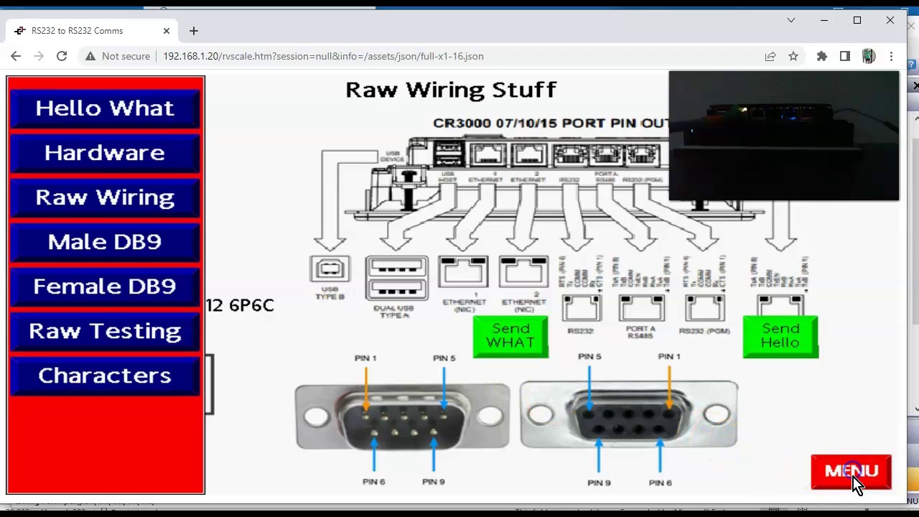
pyautogui.click(139, 109)
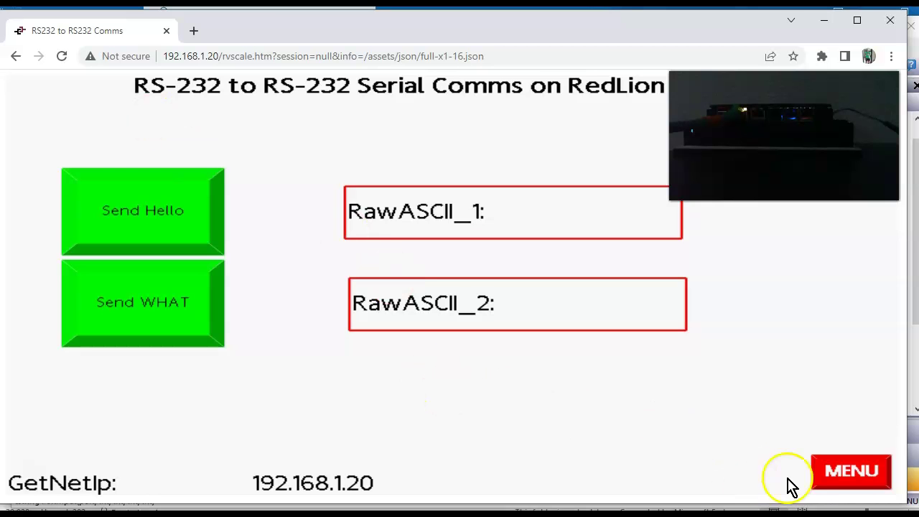
pyautogui.click(858, 480)
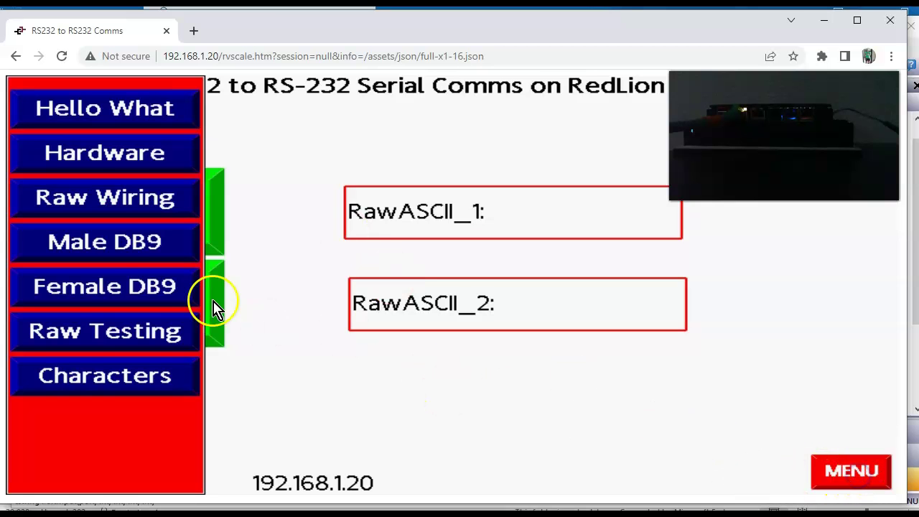
pyautogui.click(108, 199)
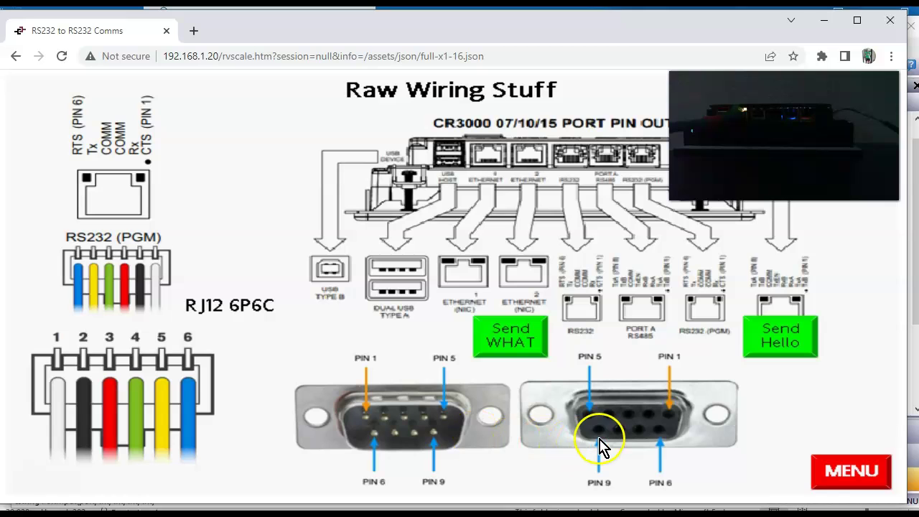
# View the Male DB9 wiring page, then the Female DB9 page mapping RJ12 Tx/Rx to pins 3/2
pyautogui.click(876, 483)
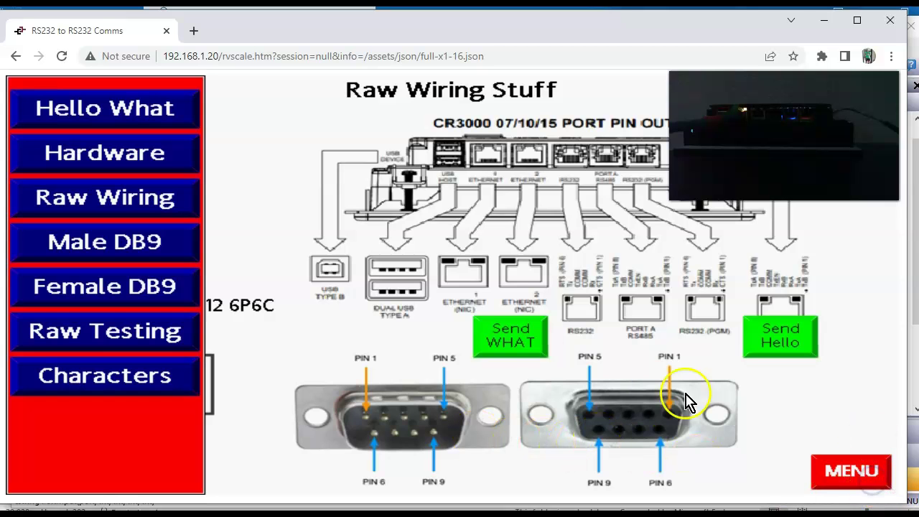
pyautogui.click(149, 241)
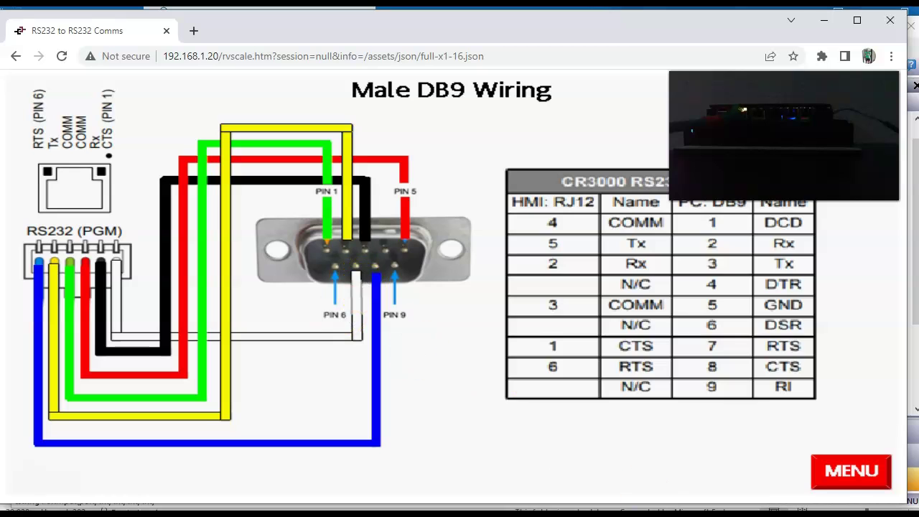
pyautogui.click(833, 472)
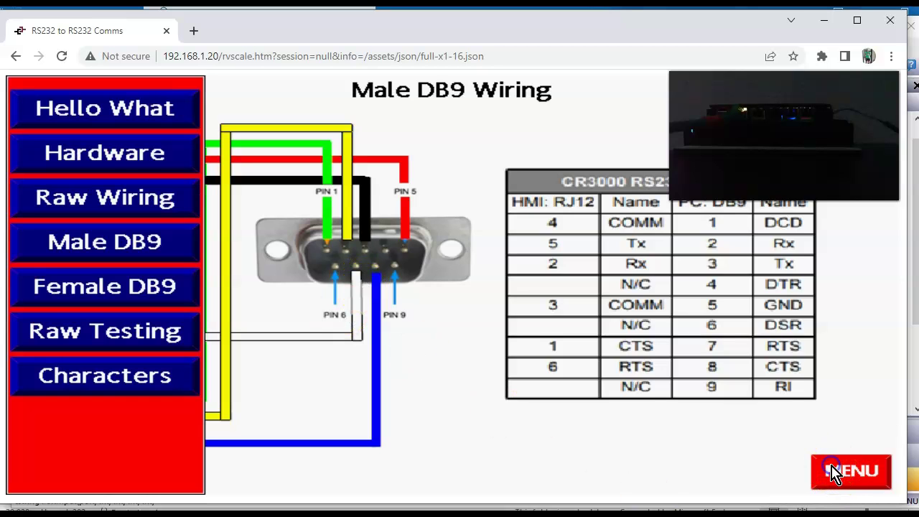
pyautogui.click(90, 290)
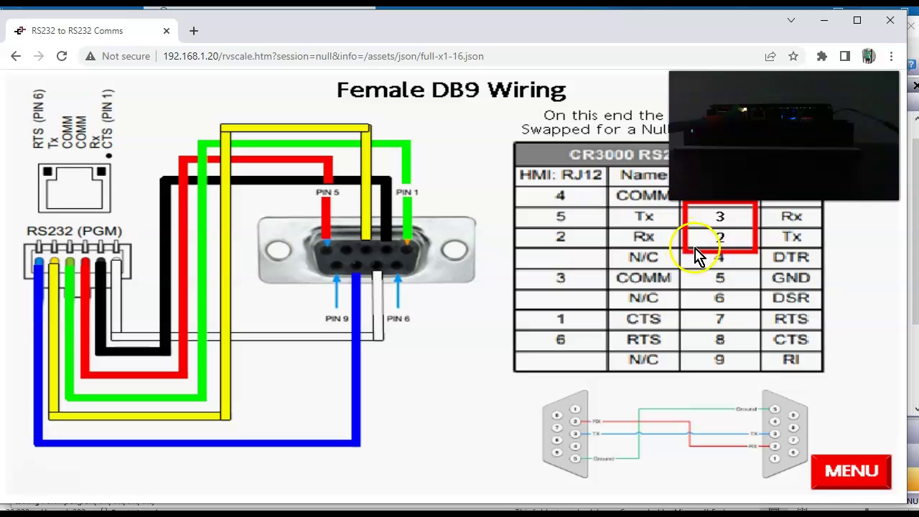
pyautogui.click(848, 482)
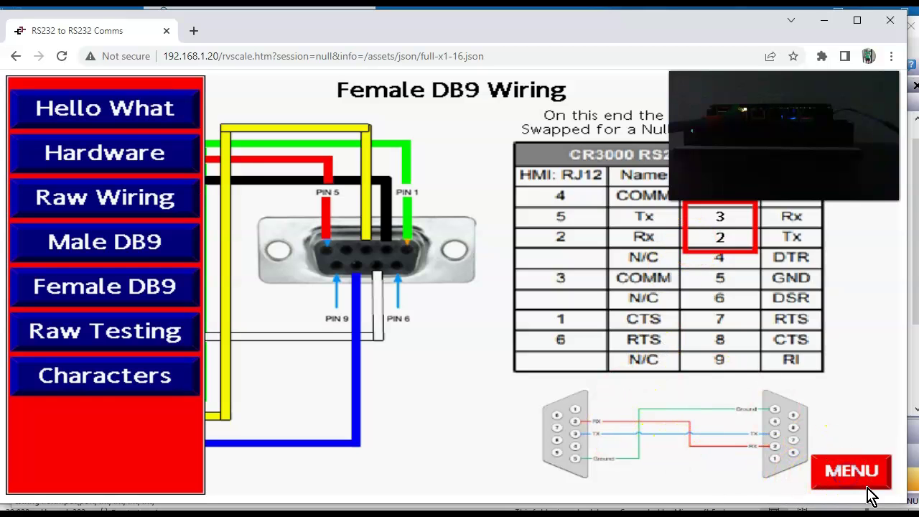
# Switch to the Hello What serial comms page and send Hello, WHAT, then Hello again
pyautogui.click(128, 115)
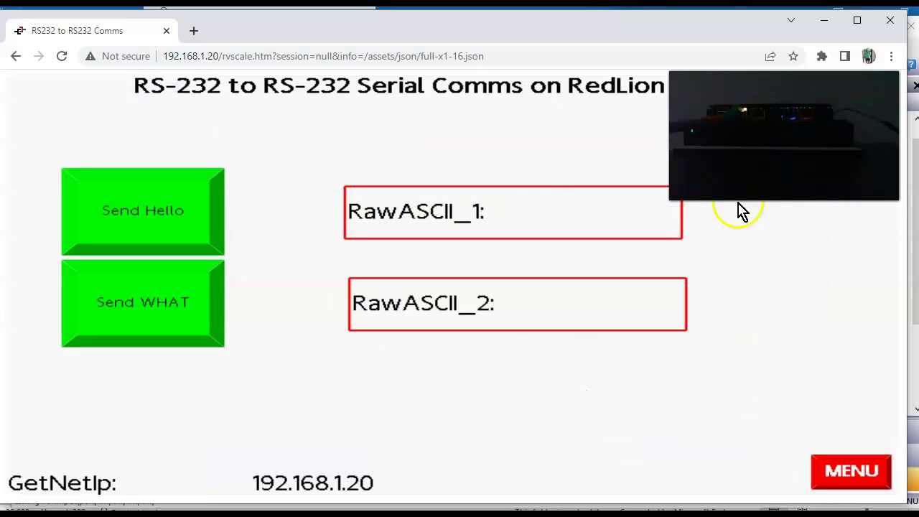
pyautogui.click(140, 205)
pyautogui.click(130, 305)
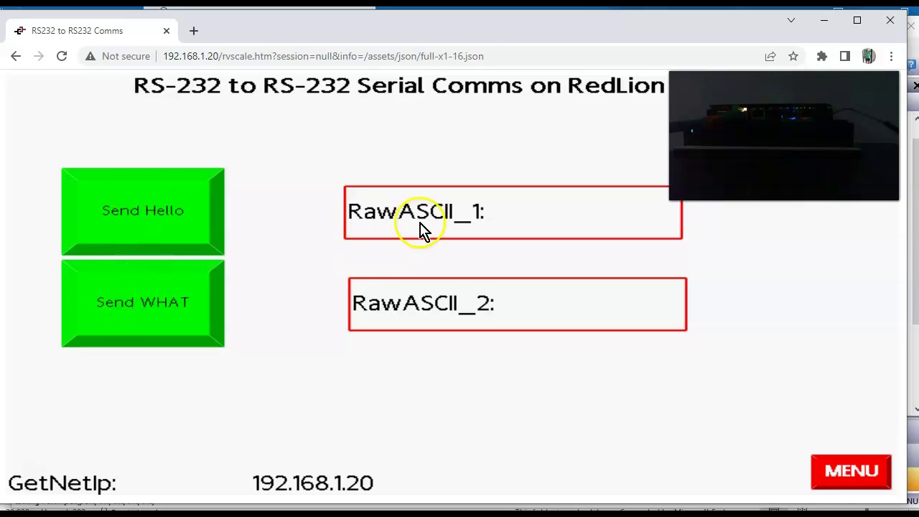
pyautogui.click(152, 206)
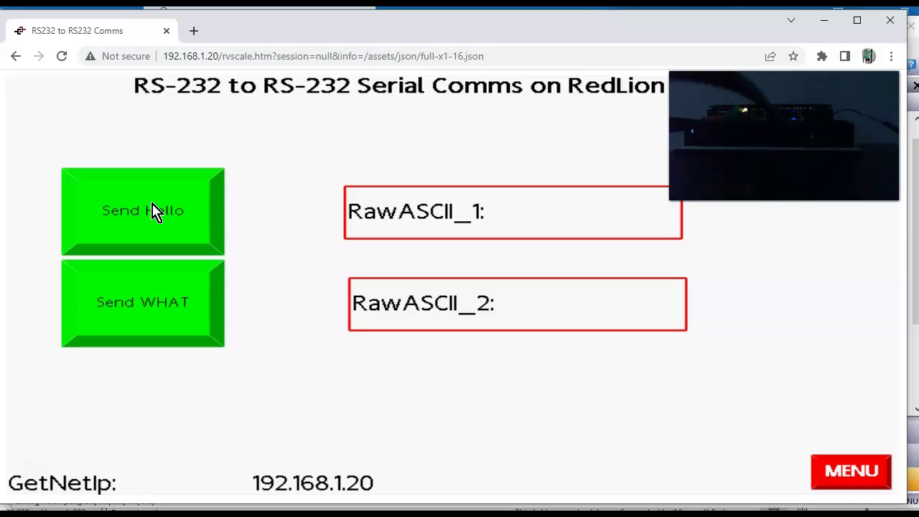
# Resend Hello and WHAT repeatedly until RawASCII_1 shows WHAT and RawASCII_2 shows HELLO
pyautogui.click(166, 209)
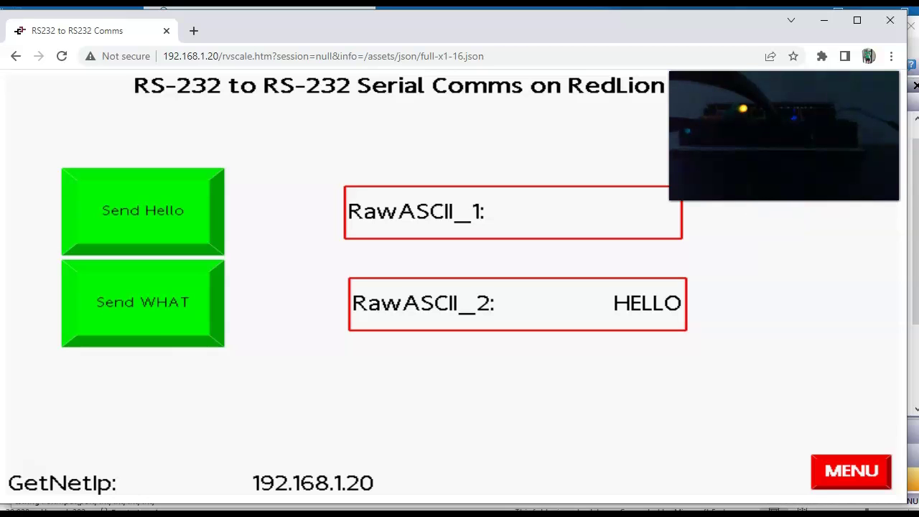
pyautogui.click(130, 307)
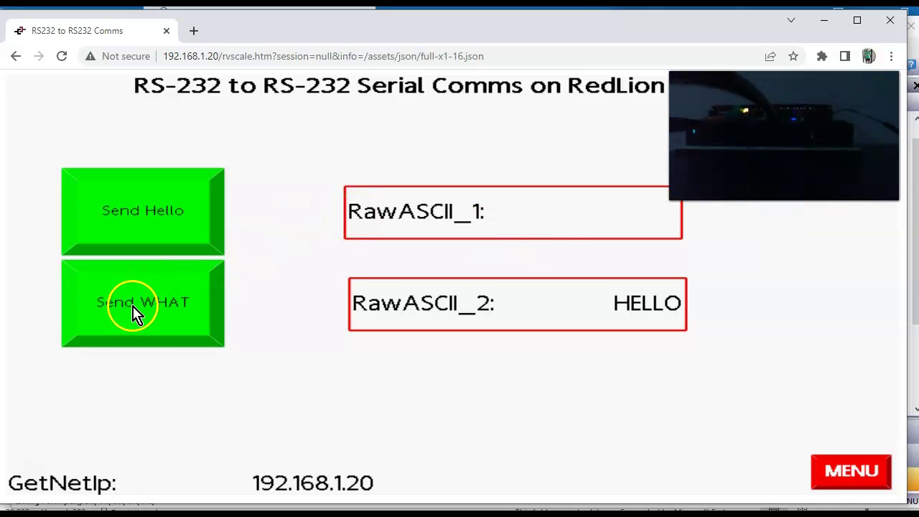
pyautogui.click(134, 306)
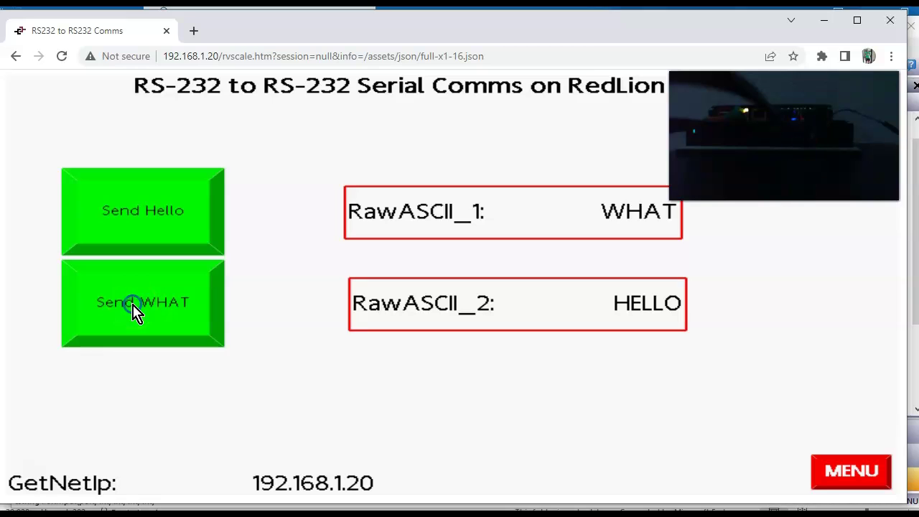
pyautogui.click(134, 307)
pyautogui.click(129, 227)
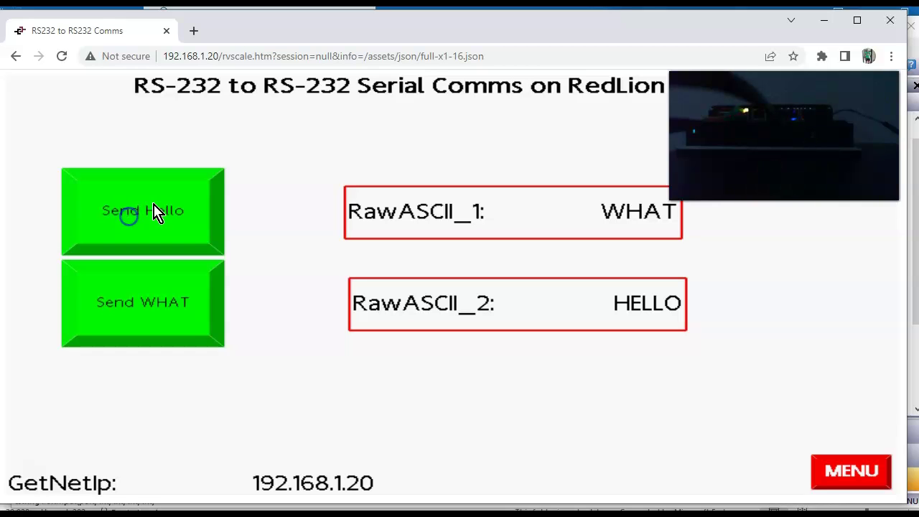
pyautogui.click(154, 204)
pyautogui.click(145, 235)
pyautogui.click(148, 299)
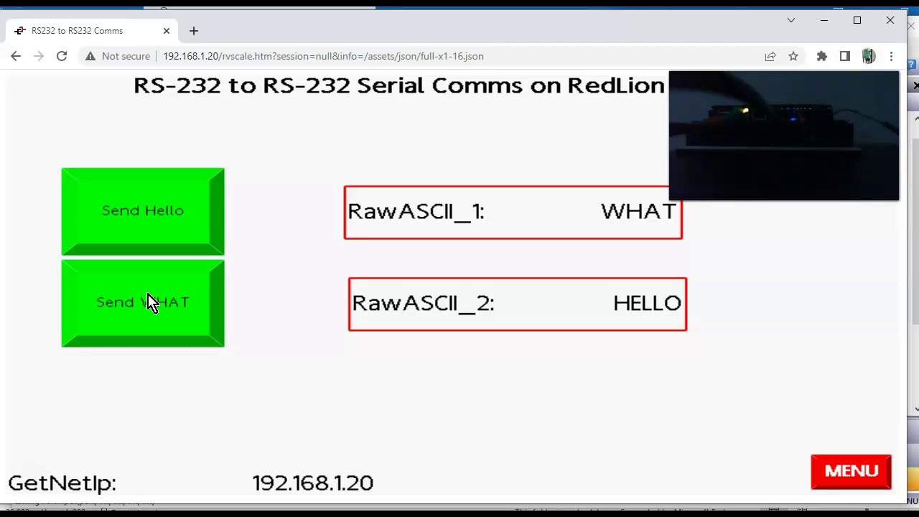
pyautogui.click(858, 476)
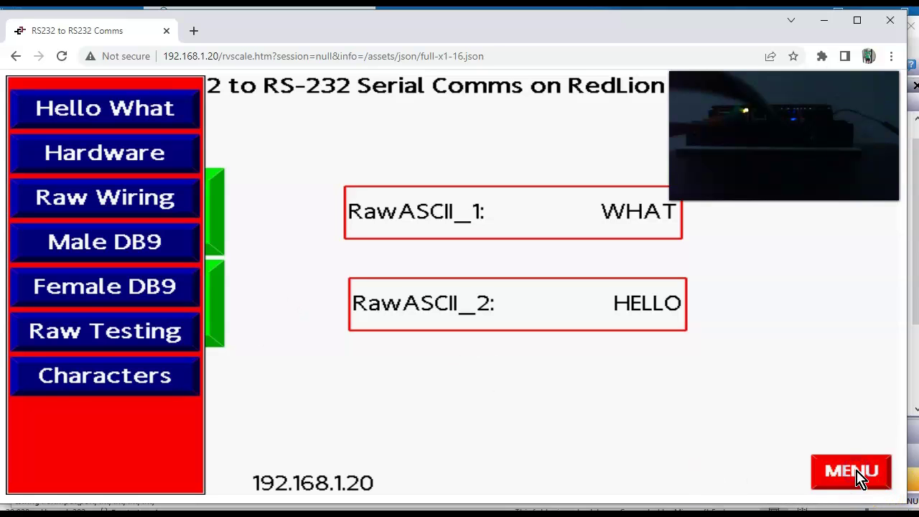